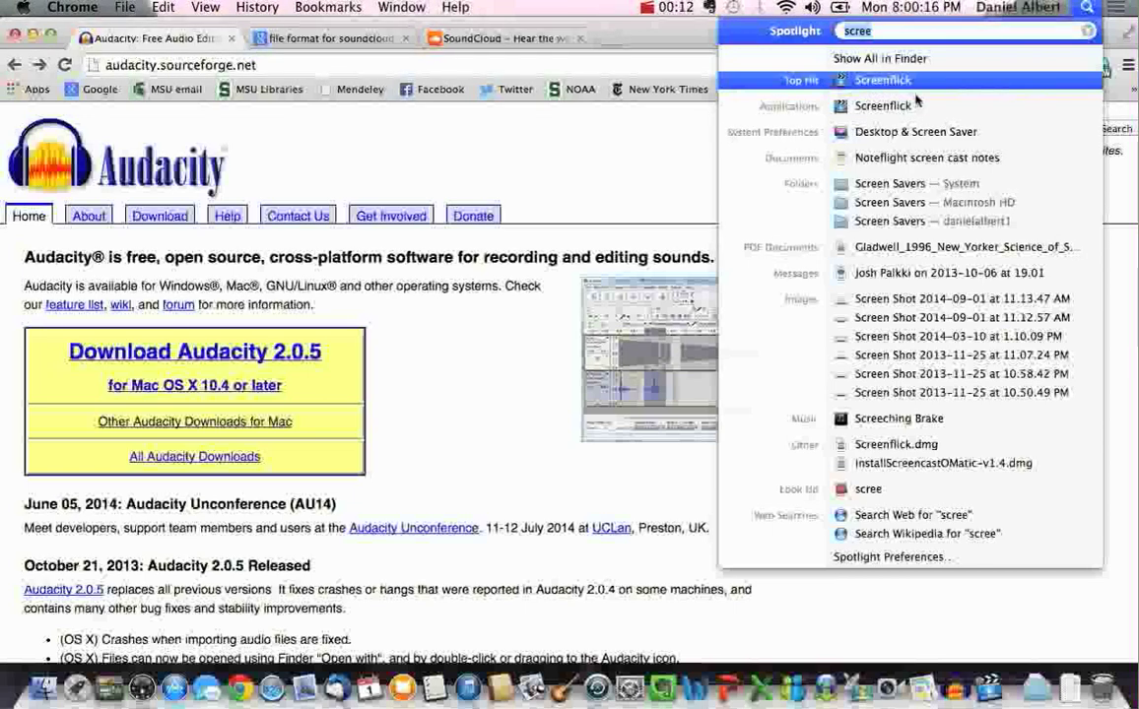
# Close the Spotlight results to reveal the Audacity home page in Chrome
pyautogui.click(607, 147)
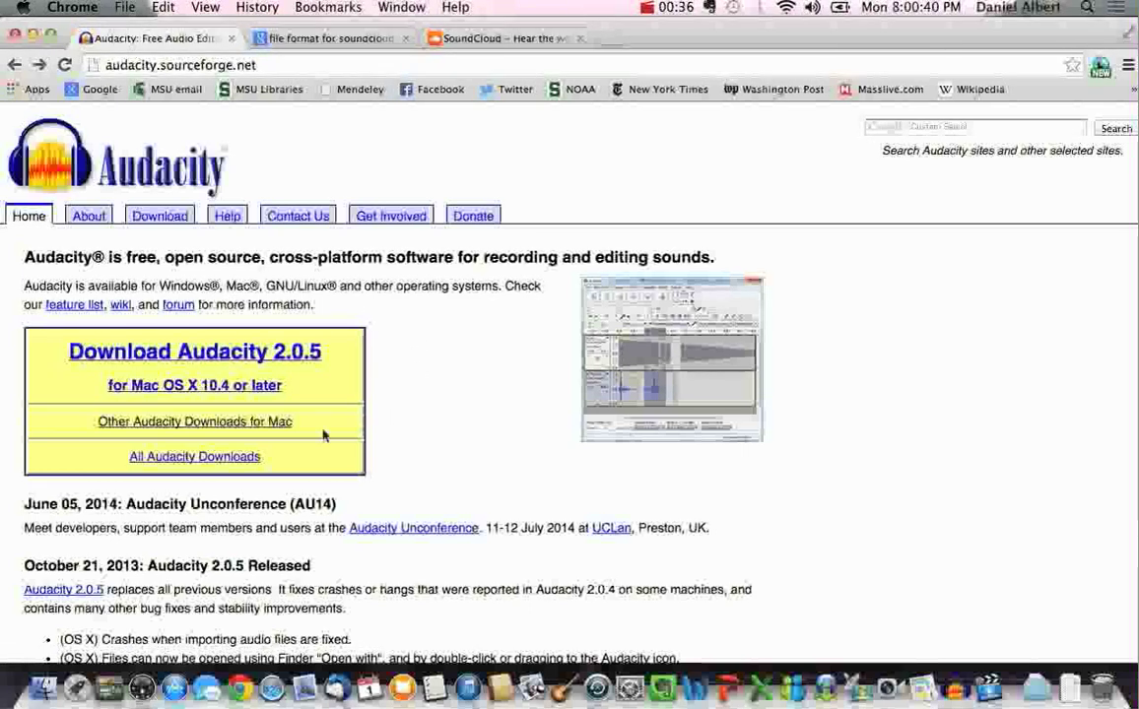
# Go to 'Other Audacity Downloads for Mac' and scroll down to the Optional Downloads section
pyautogui.click(226, 422)
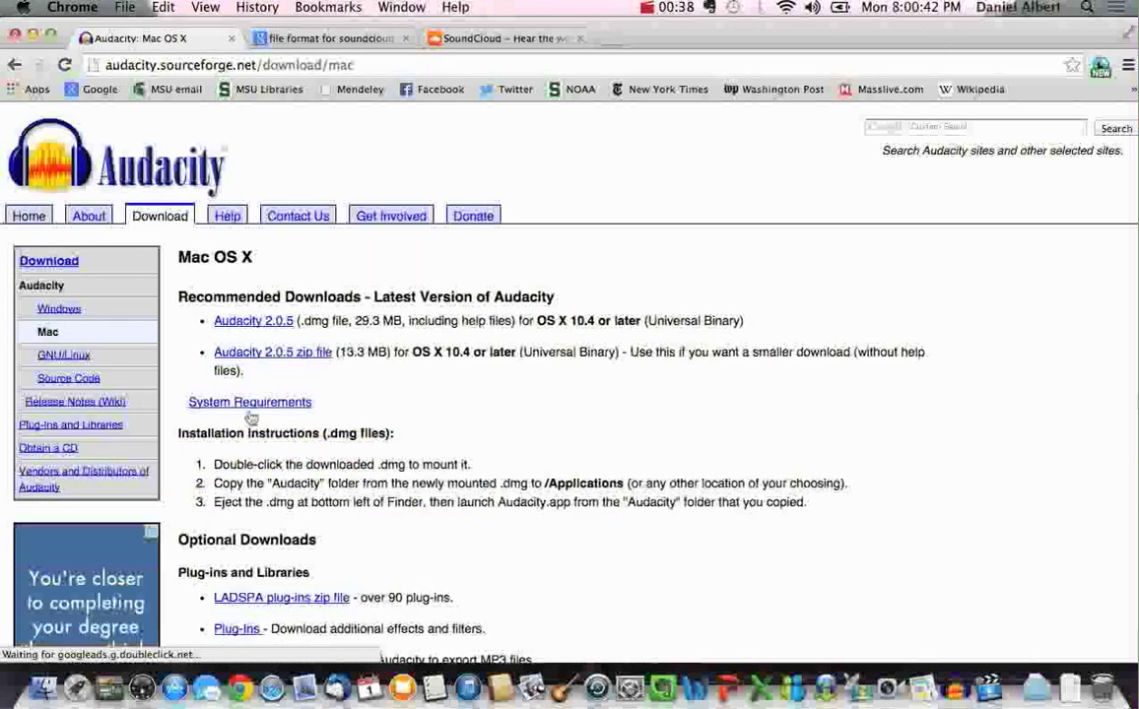
pyautogui.scroll(-5, 503, 401)
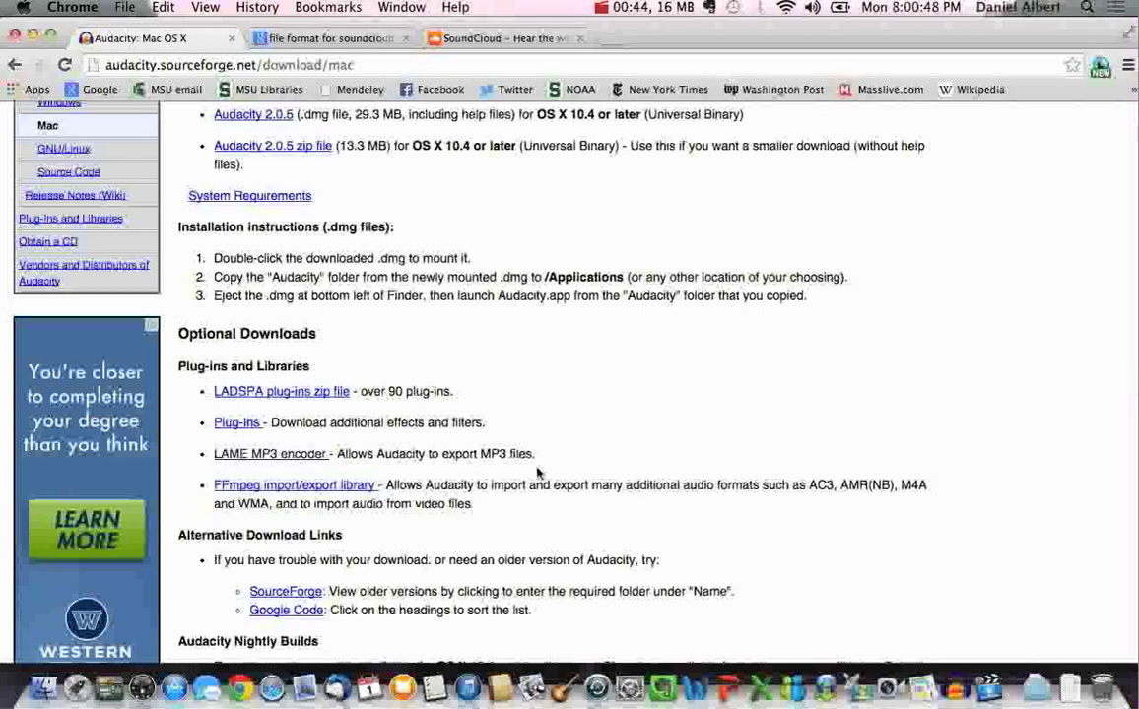
pyautogui.scroll(-2, 461, 476)
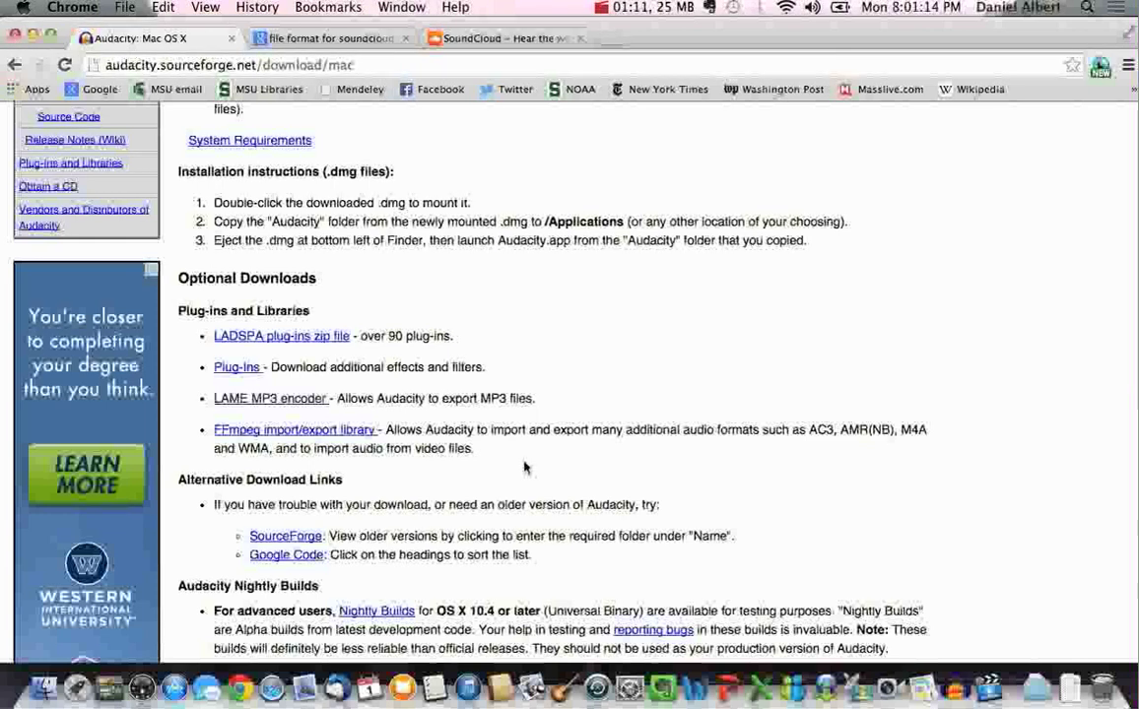
pyautogui.click(321, 39)
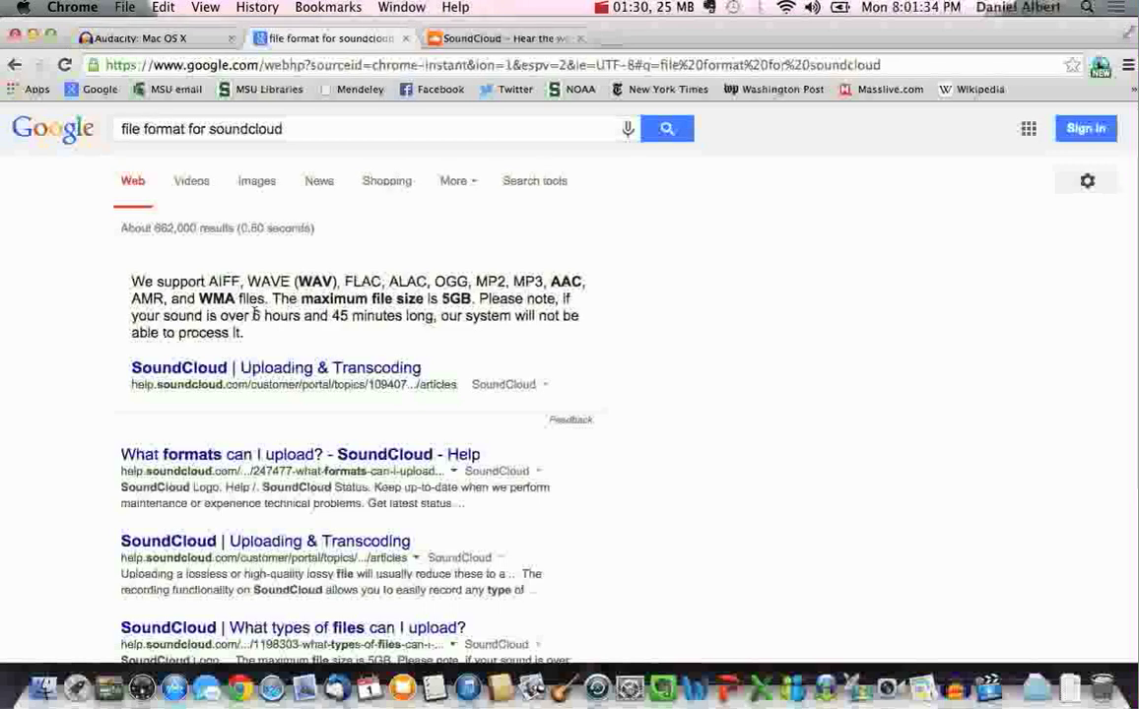
pyautogui.click(470, 42)
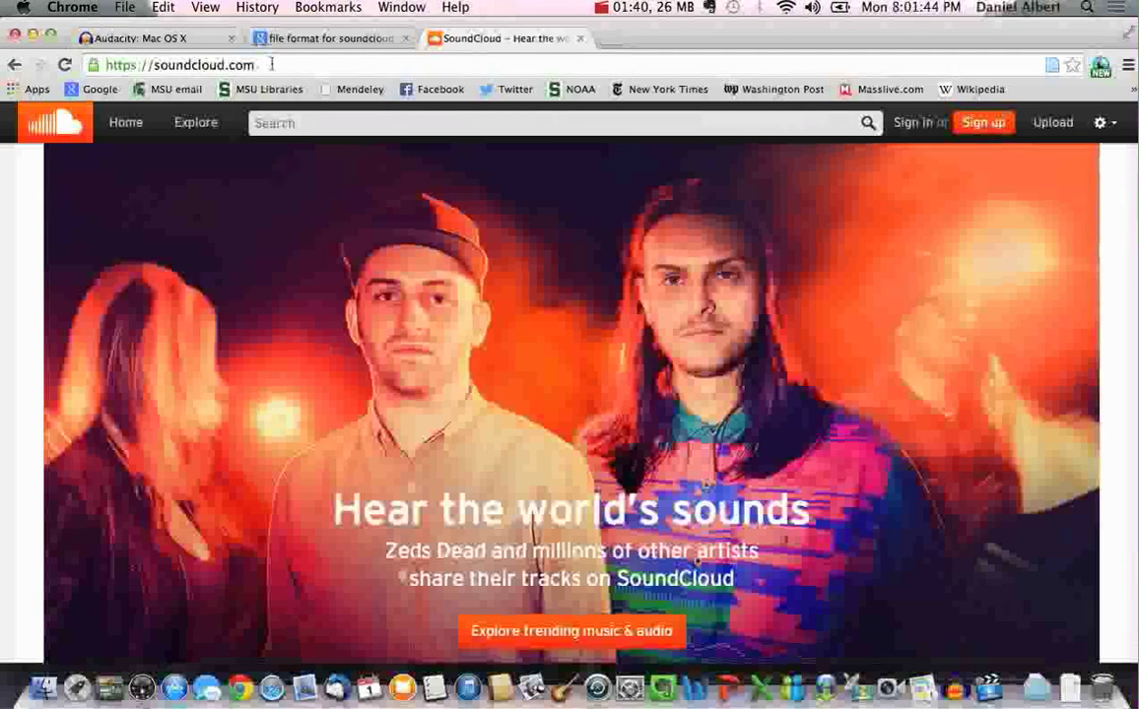
pyautogui.click(183, 39)
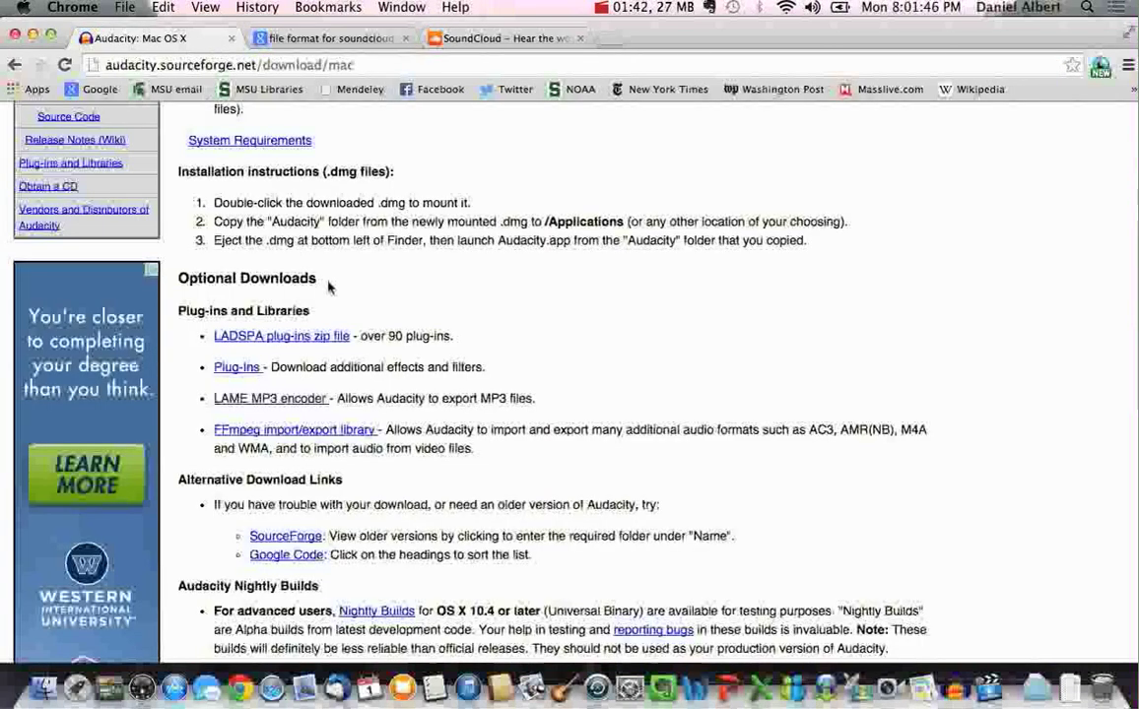
# Read the LAME MP3 encoder install help, return to the Audacity home page, and switch to dan_podcast_2
pyautogui.click(305, 398)
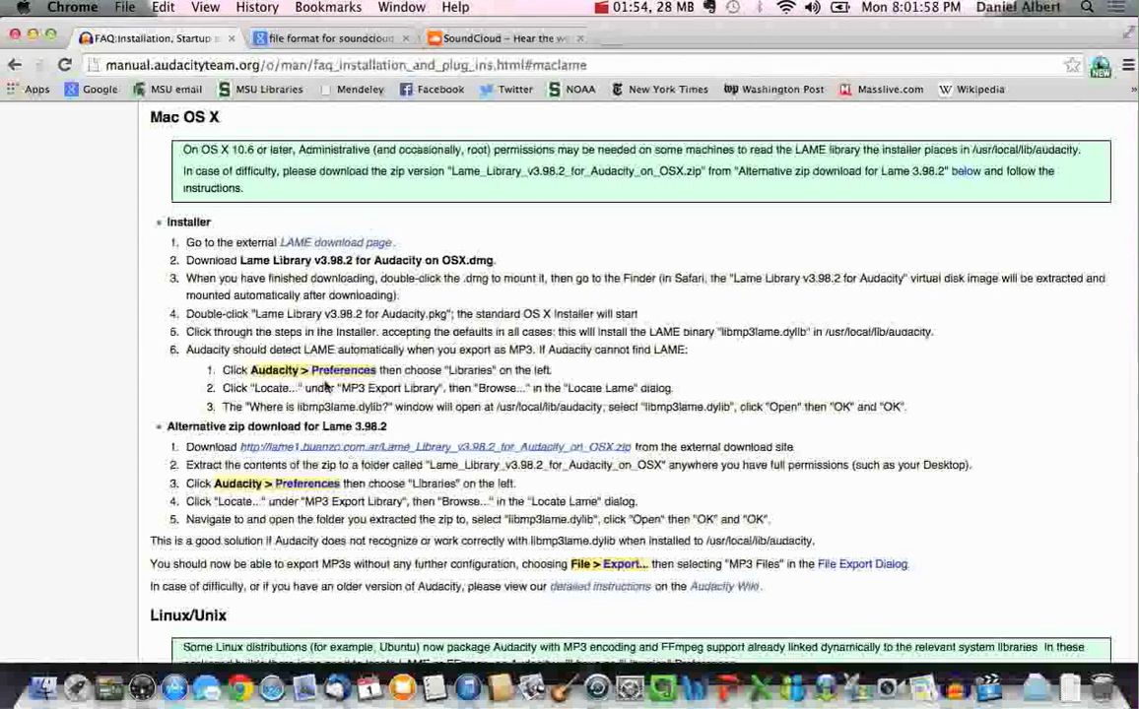
pyautogui.click(15, 65)
pyautogui.click(15, 65)
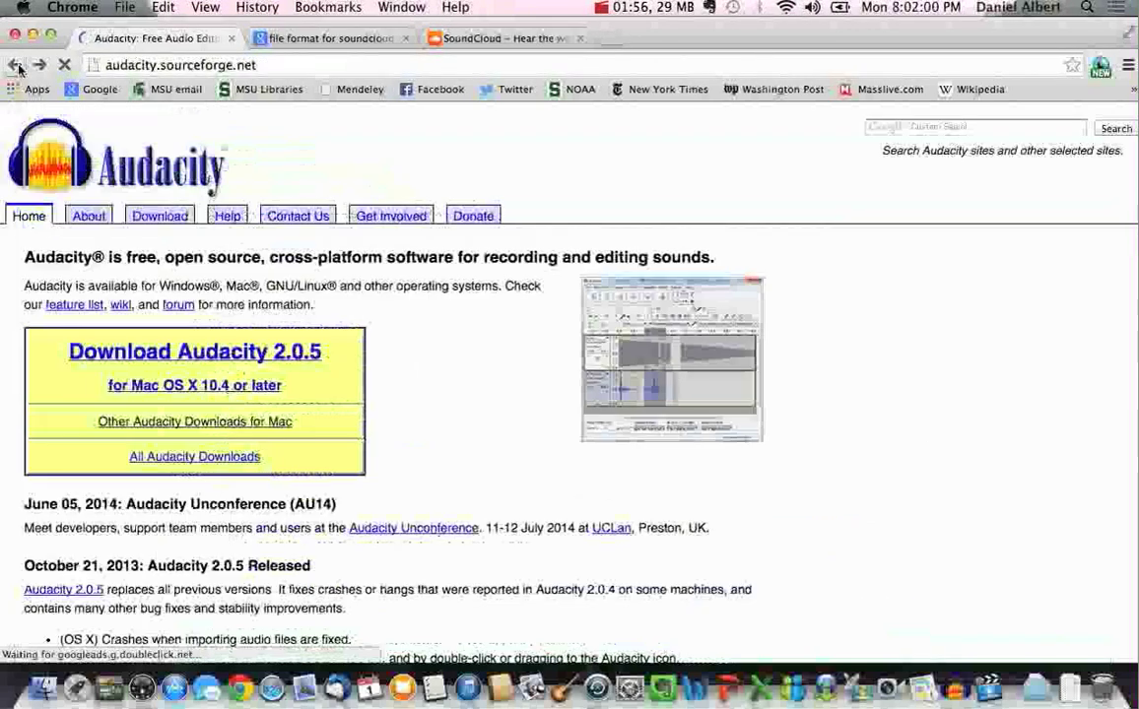
pyautogui.click(953, 687)
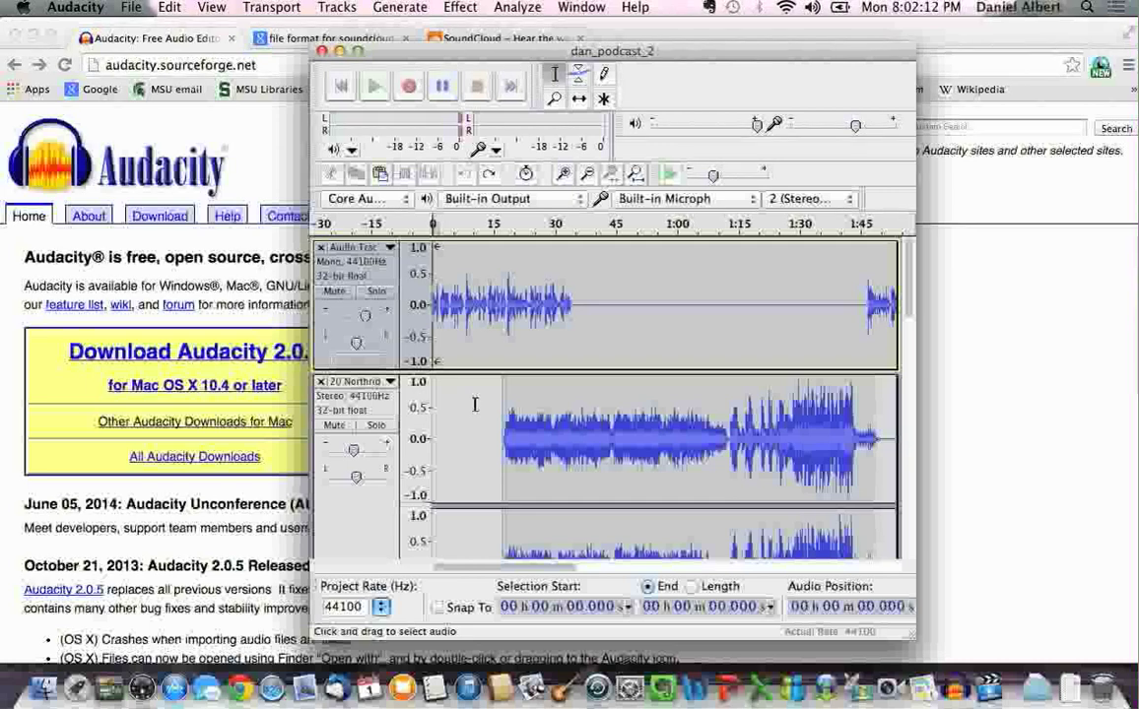
# Undo the last remaining edit and place the cursor at about 14.2 s in the mono voice track
pyautogui.scroll(-2, 475, 405)
pyautogui.scroll(-3, 475, 404)
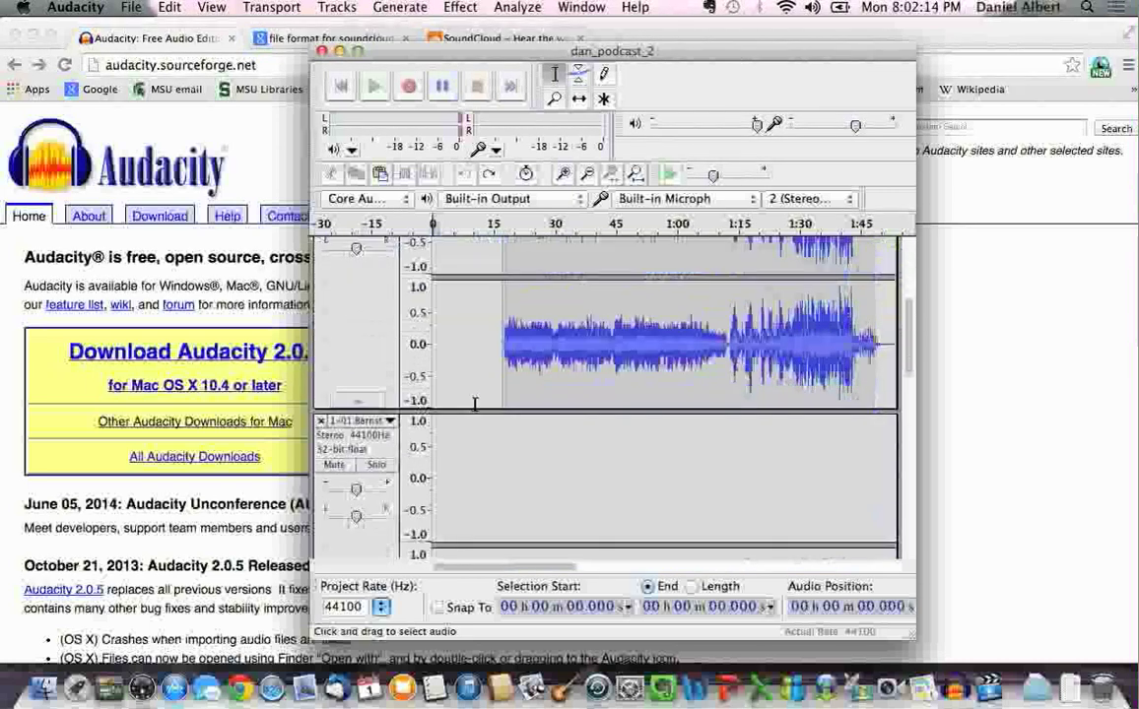
pyautogui.scroll(-10, 475, 405)
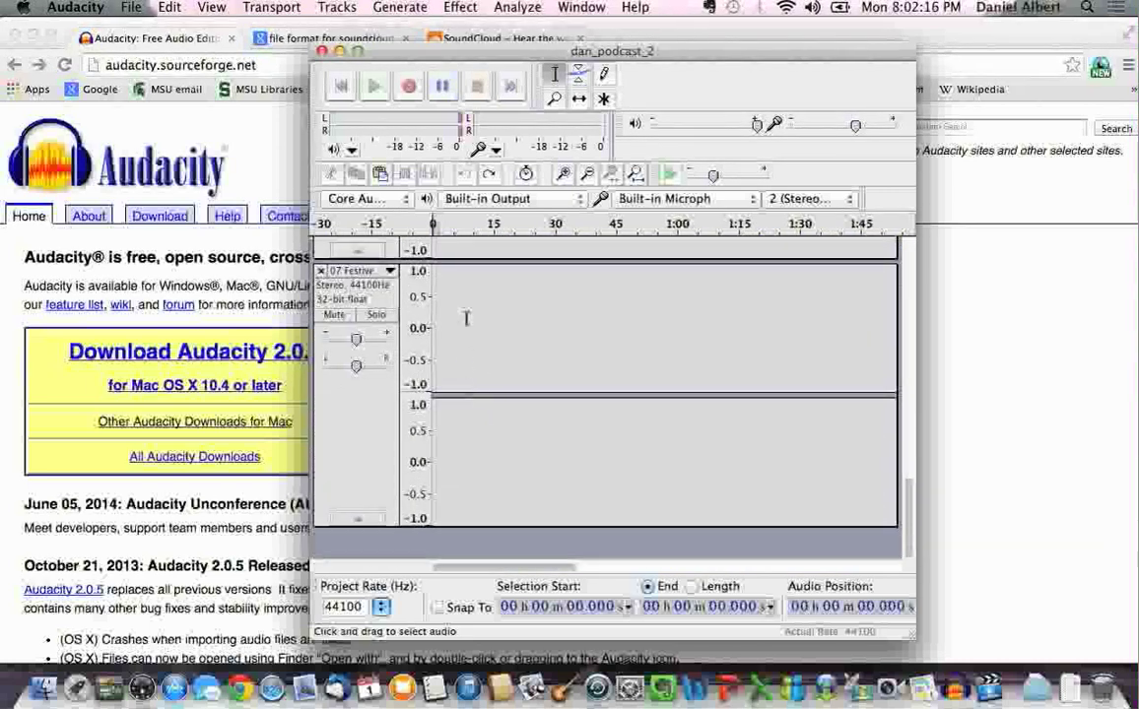
pyautogui.scroll(15, 465, 320)
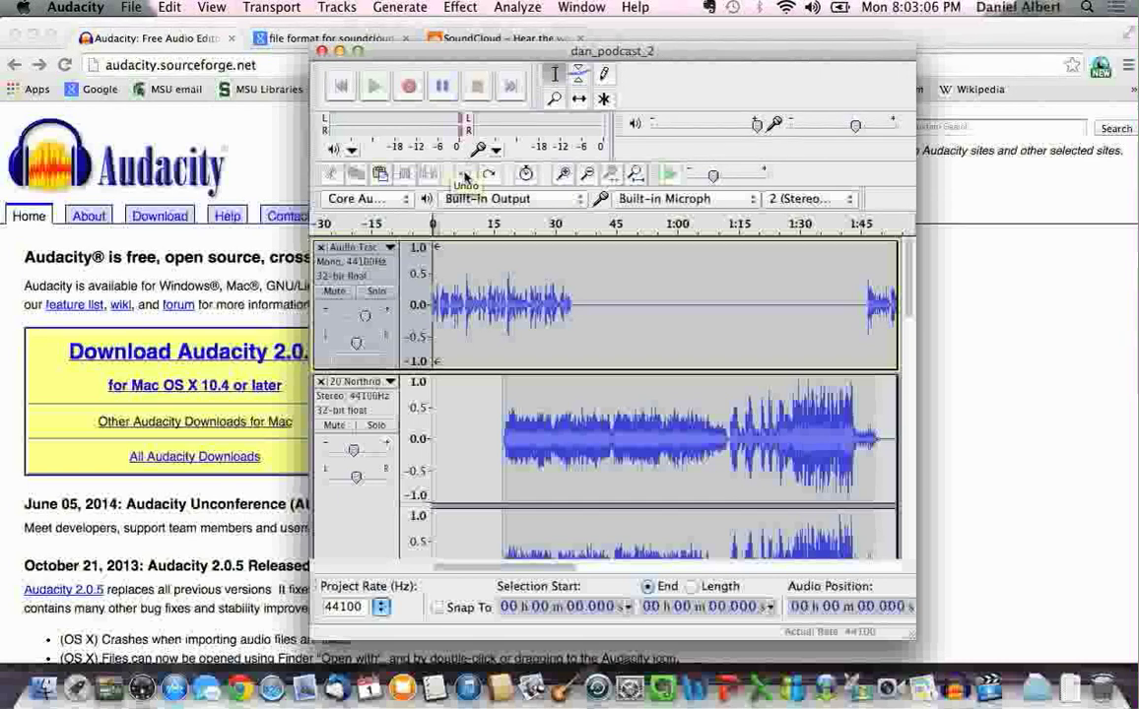
pyautogui.click(465, 175)
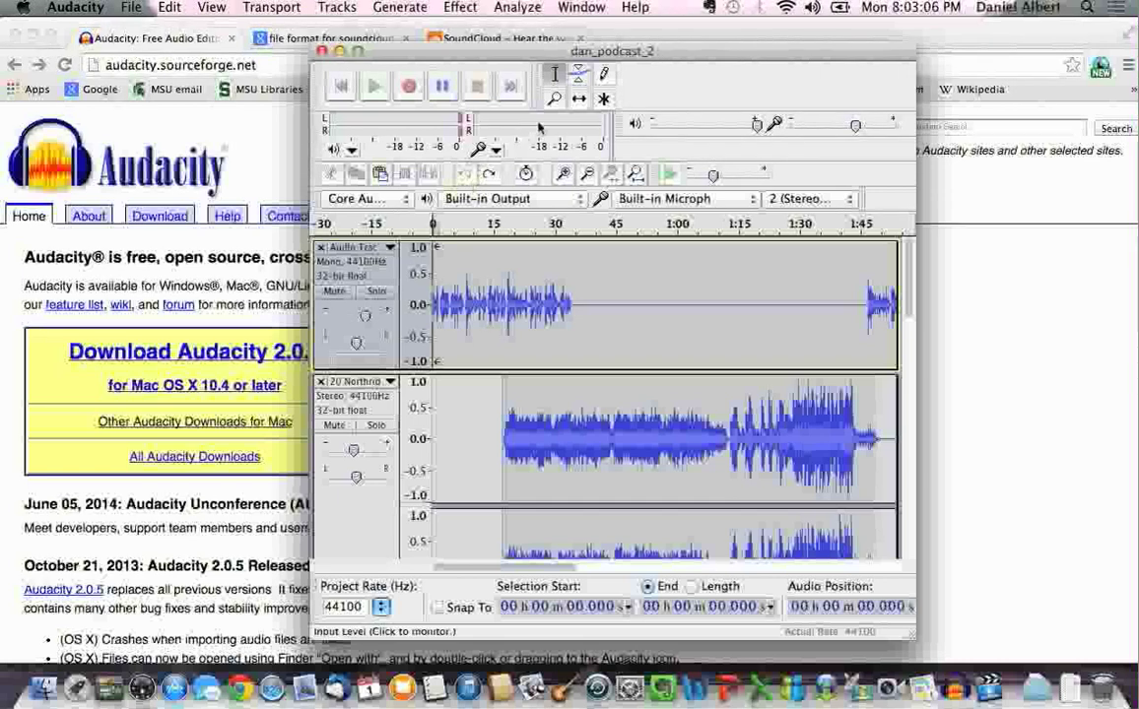
pyautogui.click(489, 279)
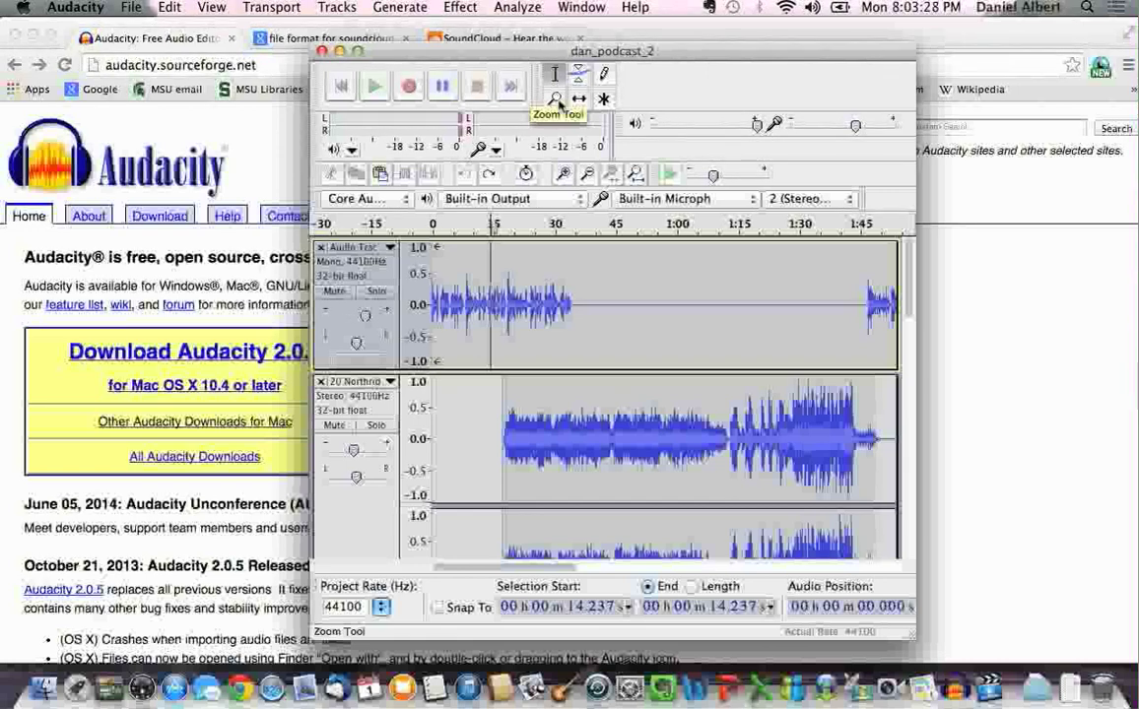
# Try sliding the music track with Time Shift, undo the shift, then play from 14.2 s
pyautogui.click(578, 102)
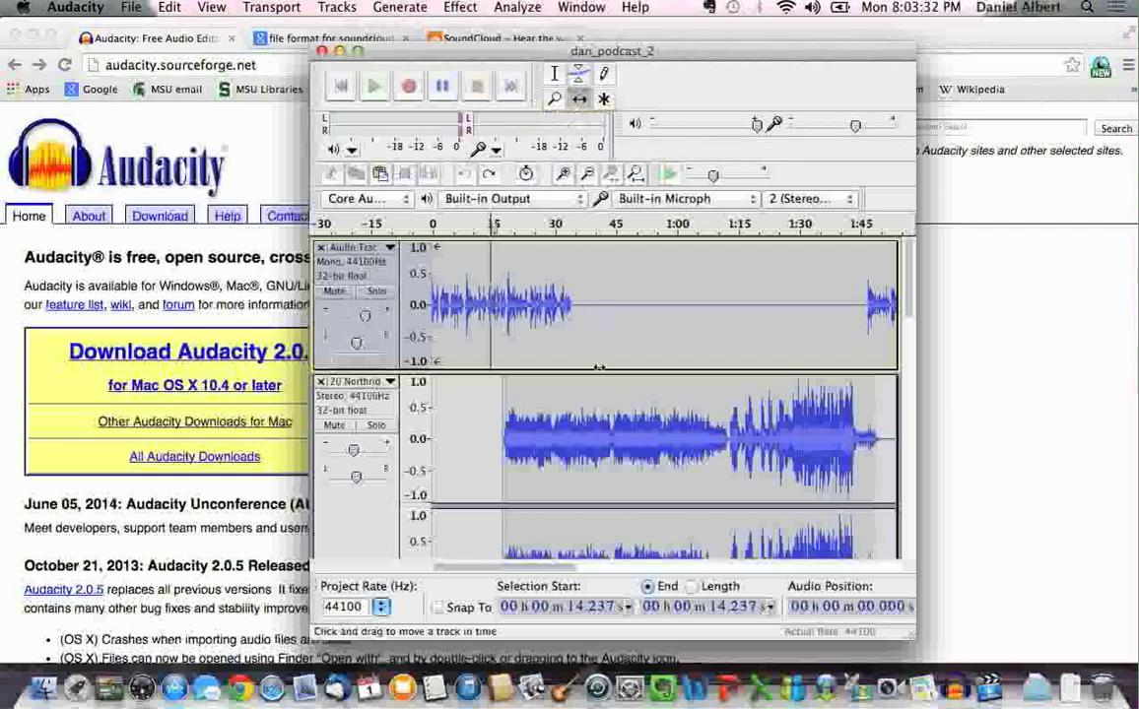
pyautogui.moveTo(592, 389); pyautogui.dragTo(563, 393)
pyautogui.moveTo(563, 393); pyautogui.dragTo(603, 389)
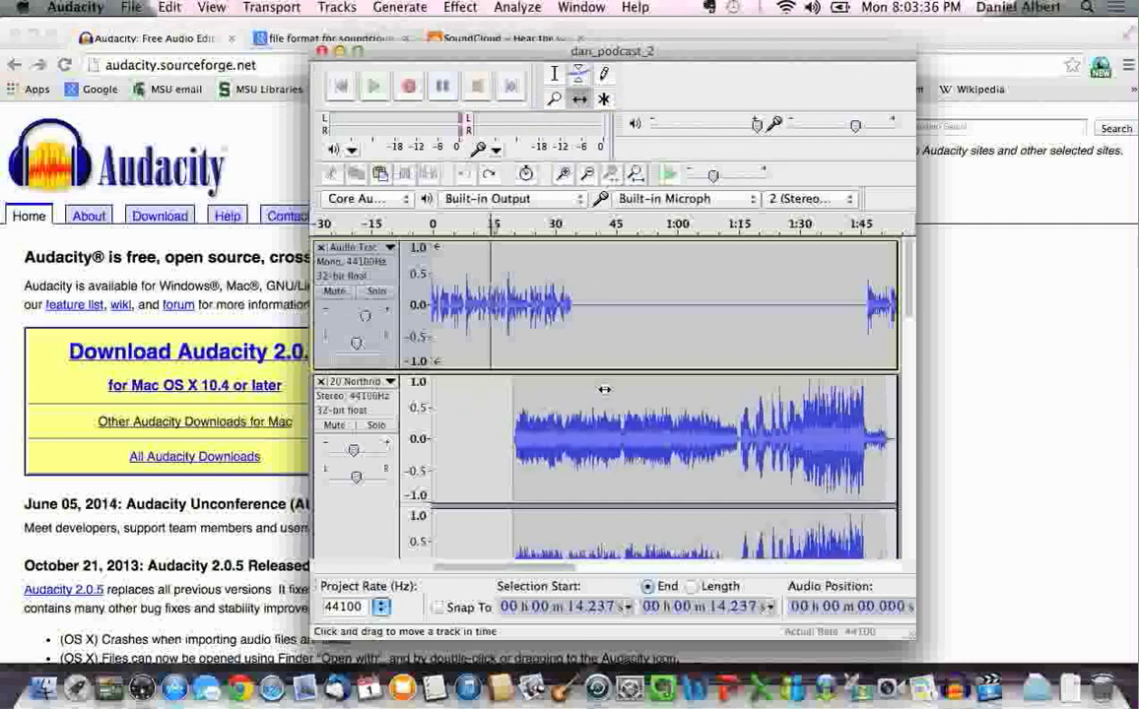
pyautogui.scroll(-3, 603, 389)
pyautogui.click(465, 177)
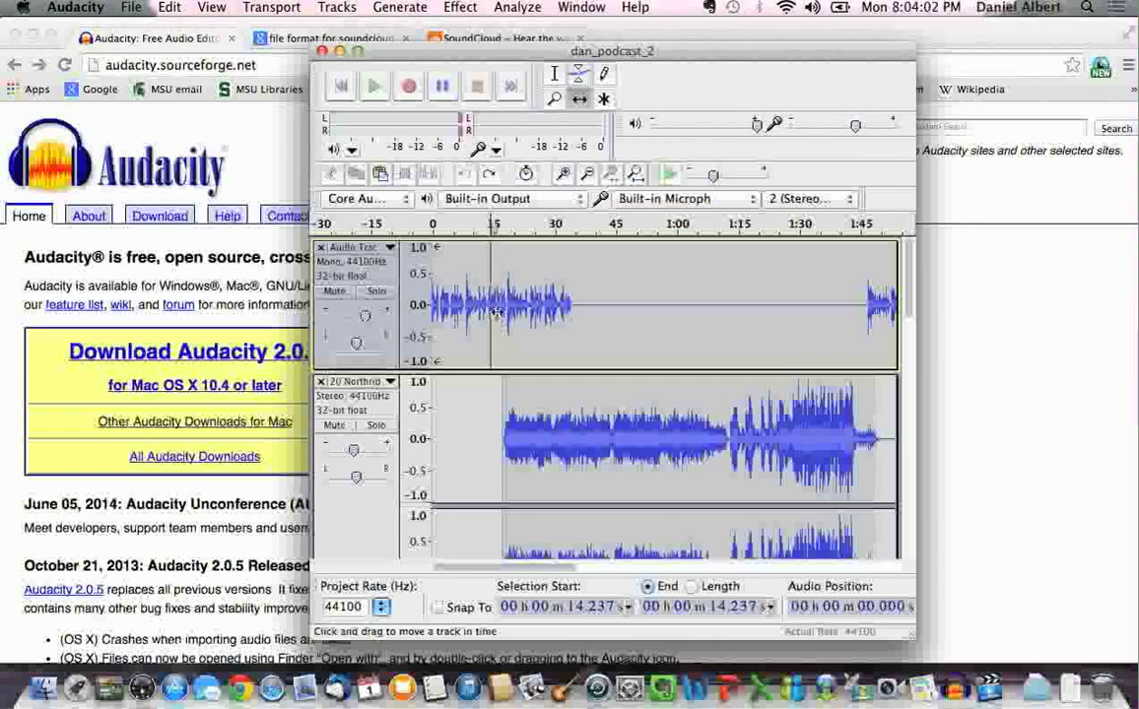
pyautogui.click(375, 89)
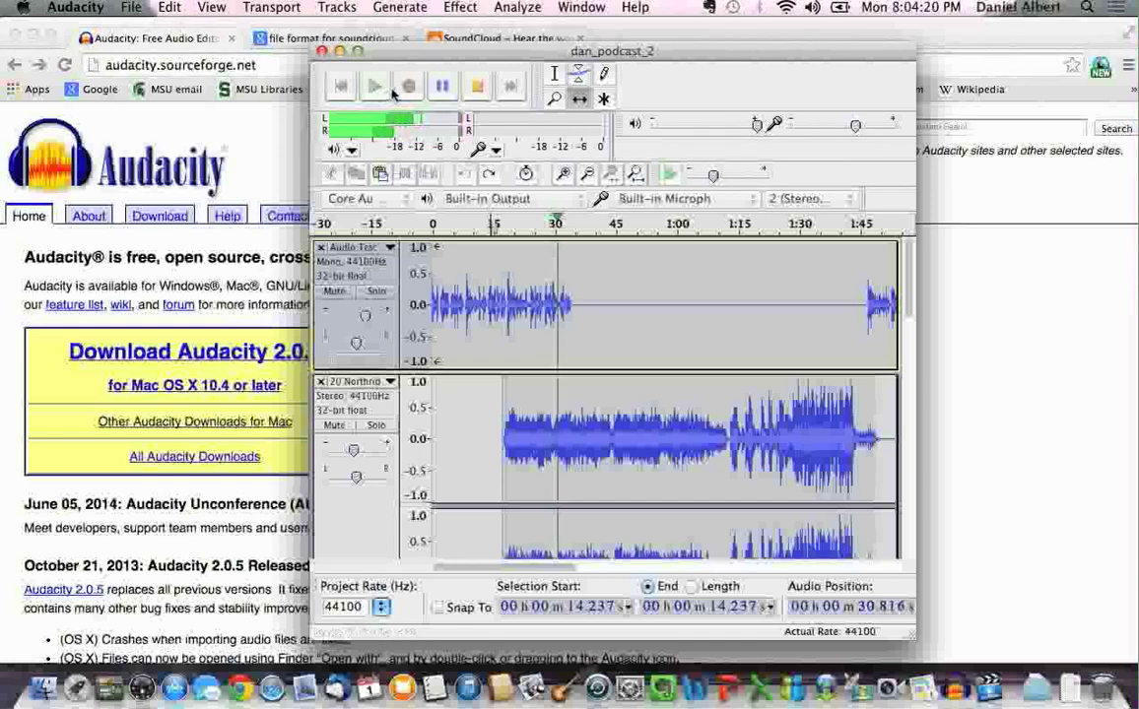
# Pause near 31 s, zoom in, and drag the music track later under the voice recording
pyautogui.click(442, 87)
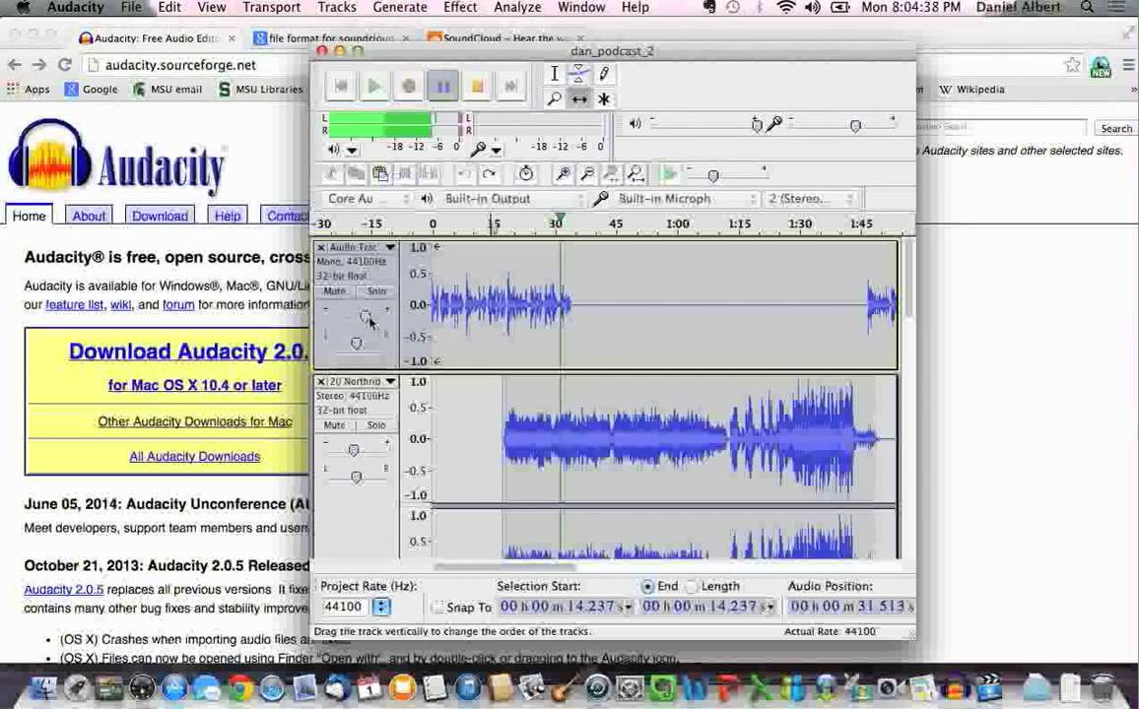
pyautogui.click(565, 174)
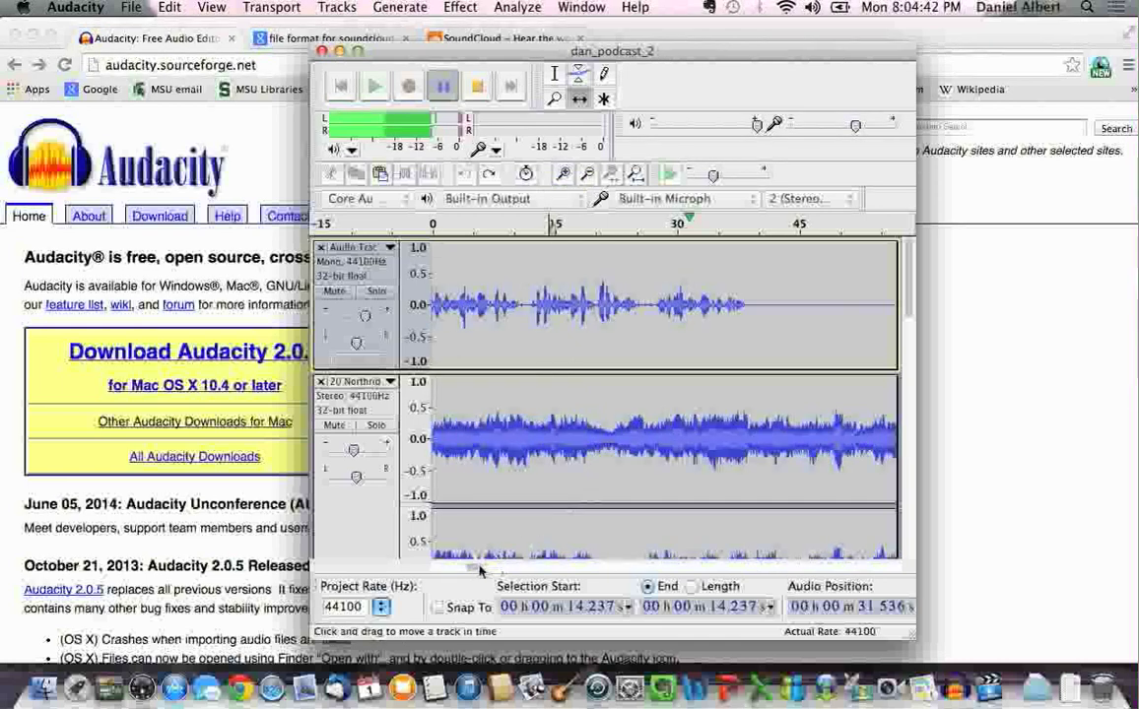
pyautogui.moveTo(478, 569); pyautogui.dragTo(500, 570)
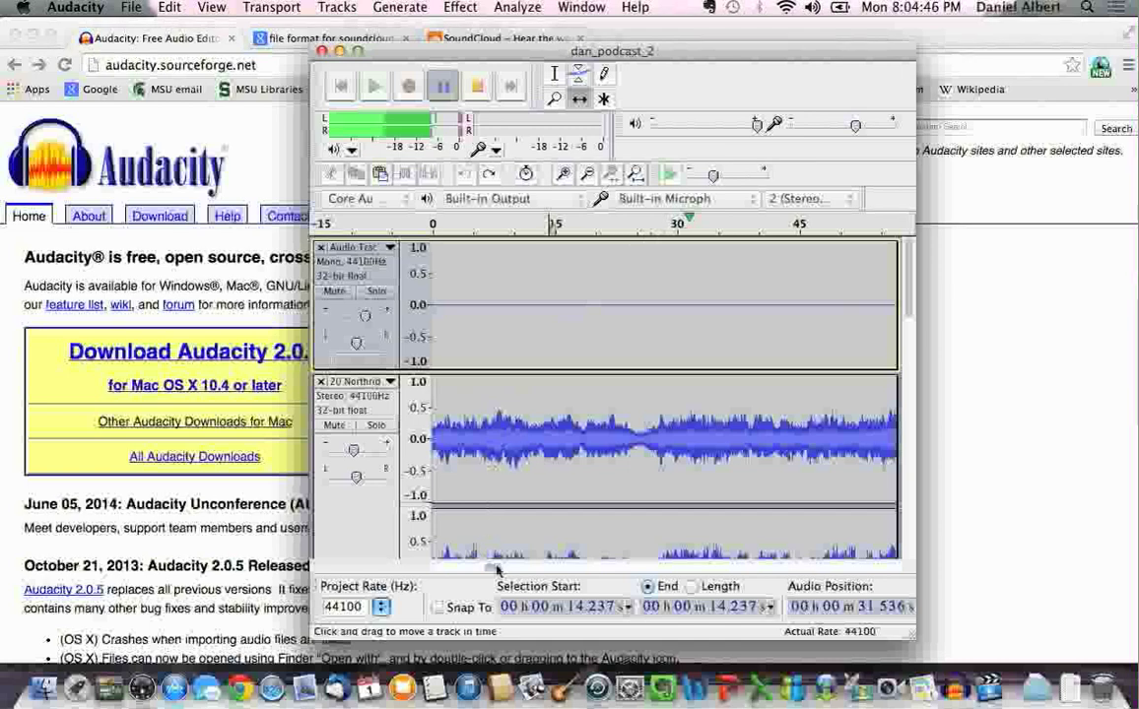
pyautogui.moveTo(497, 570); pyautogui.dragTo(591, 564)
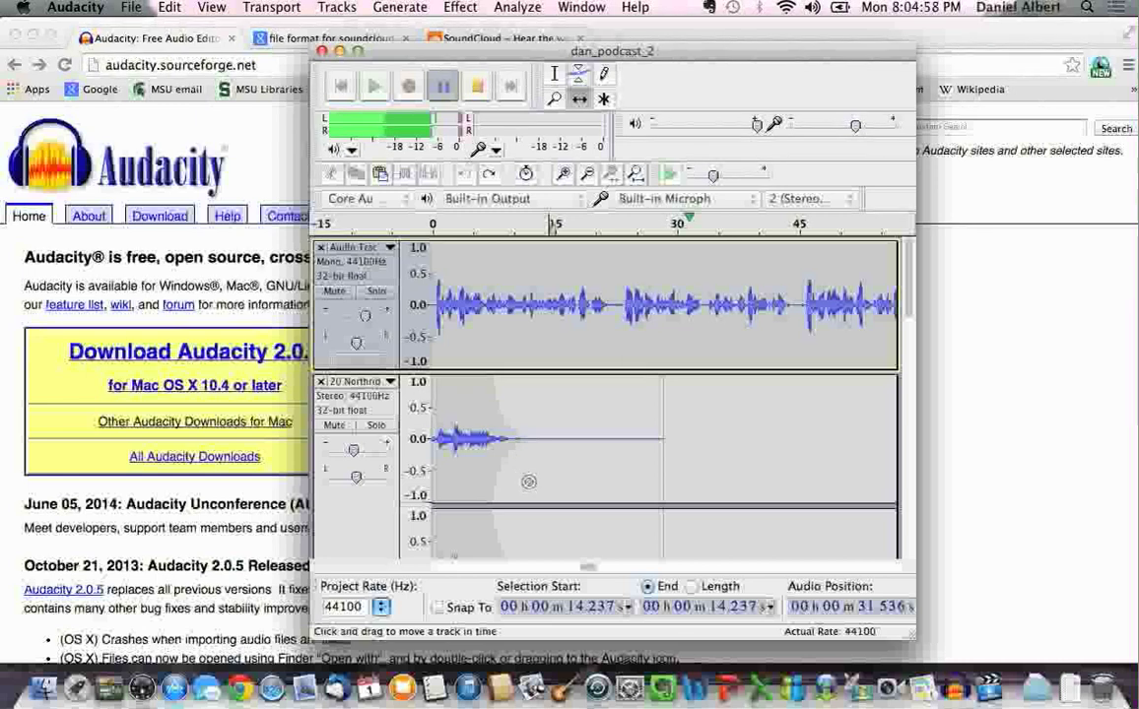
pyautogui.moveTo(588, 569); pyautogui.dragTo(584, 568)
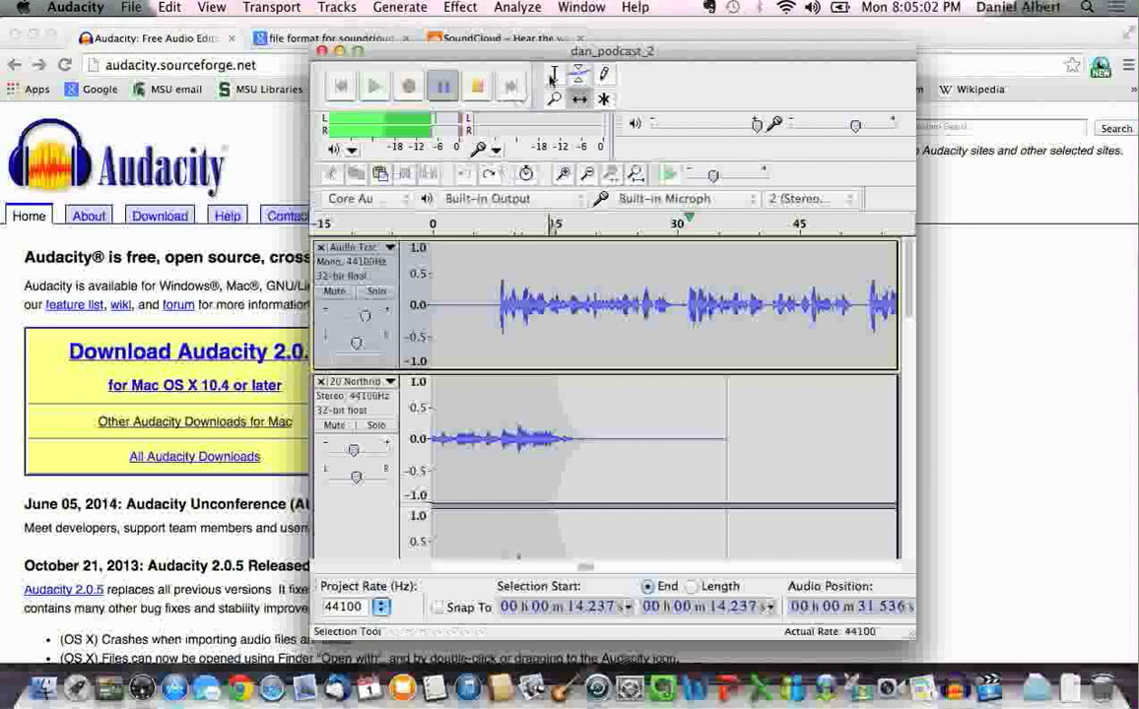
pyautogui.click(553, 74)
pyautogui.click(508, 296)
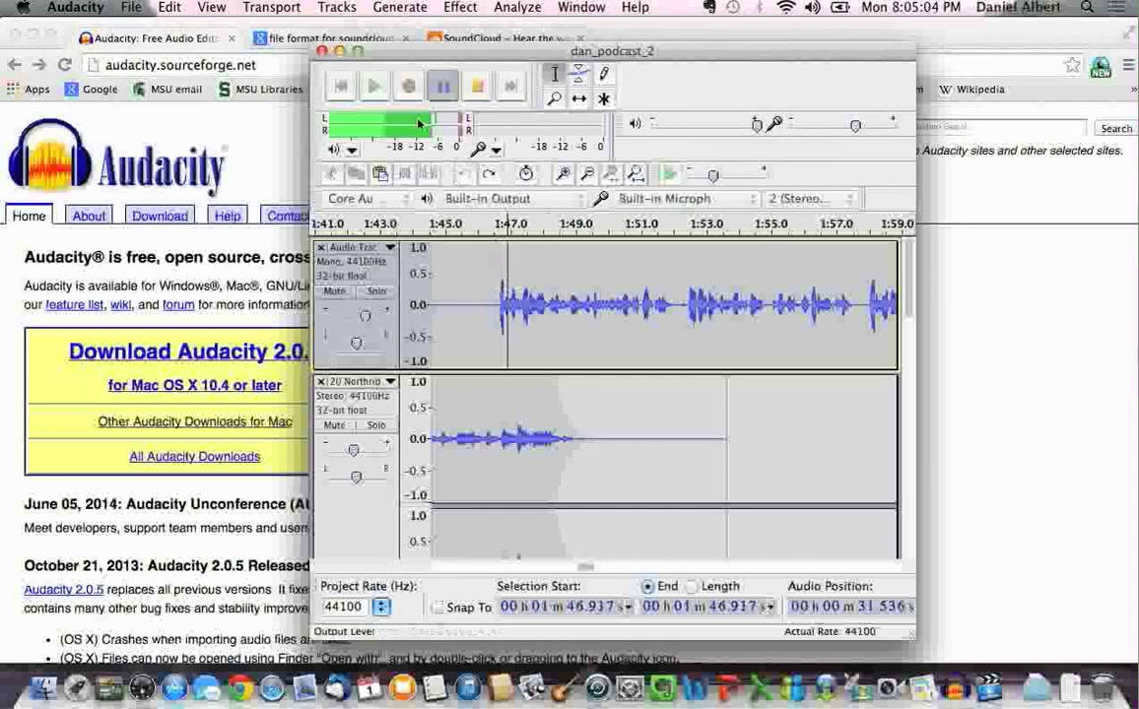
pyautogui.click(375, 86)
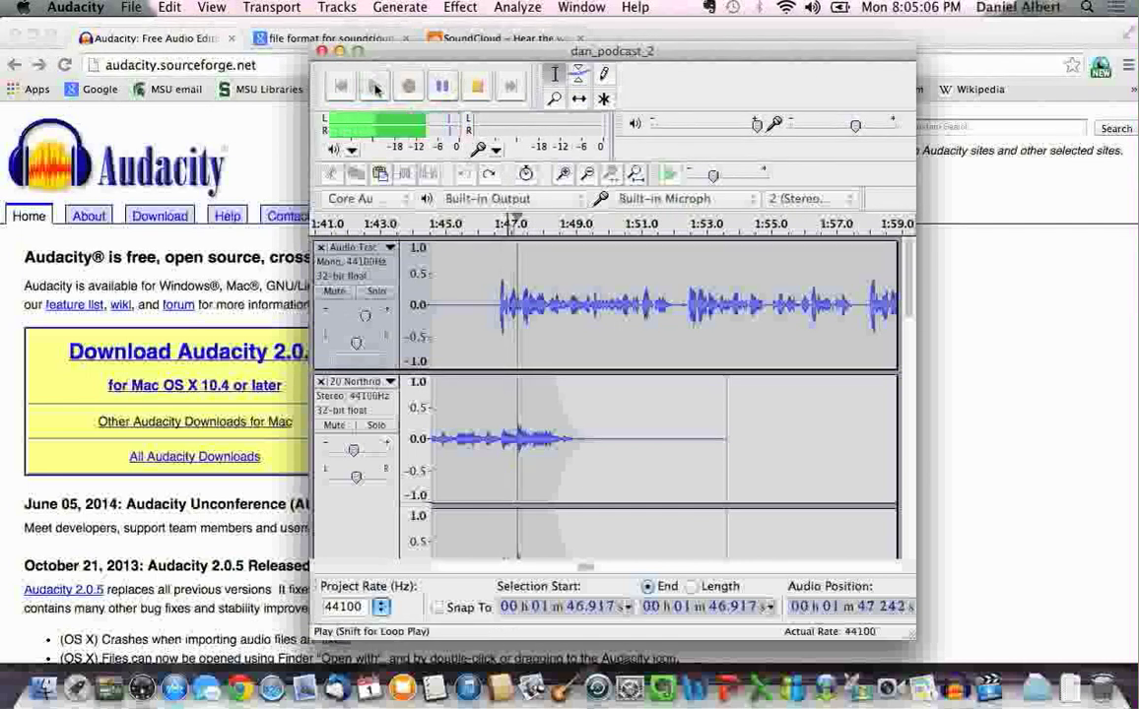
pyautogui.click(442, 86)
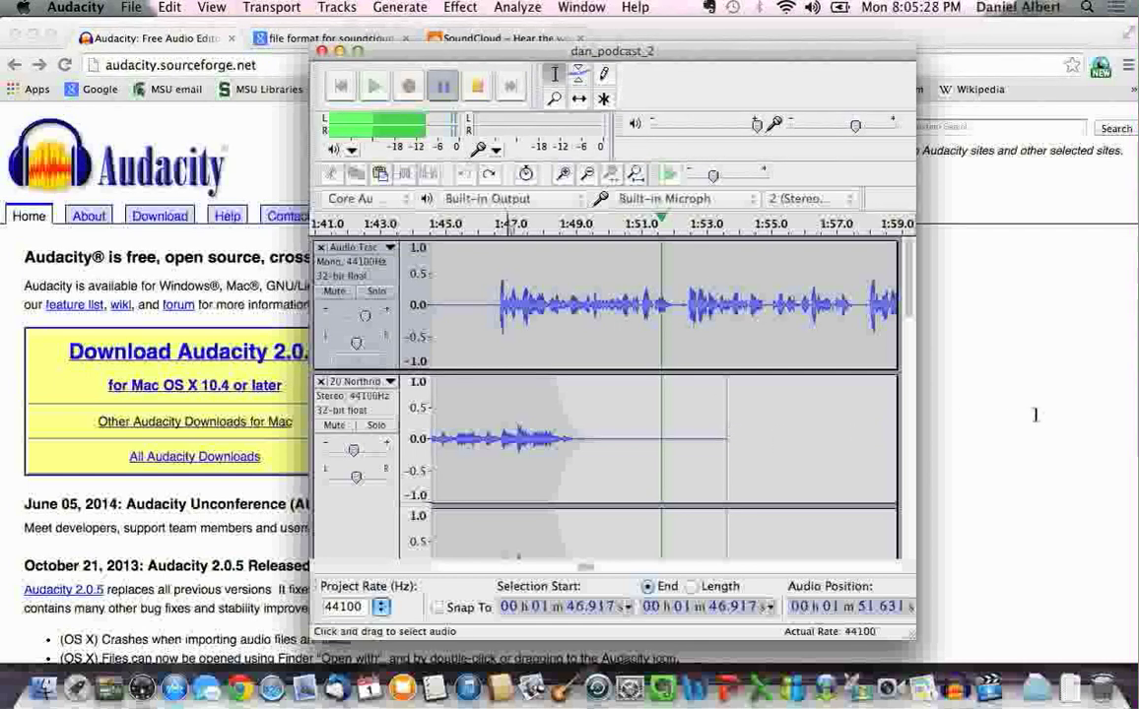
pyautogui.moveTo(736, 325); pyautogui.dragTo(766, 325)
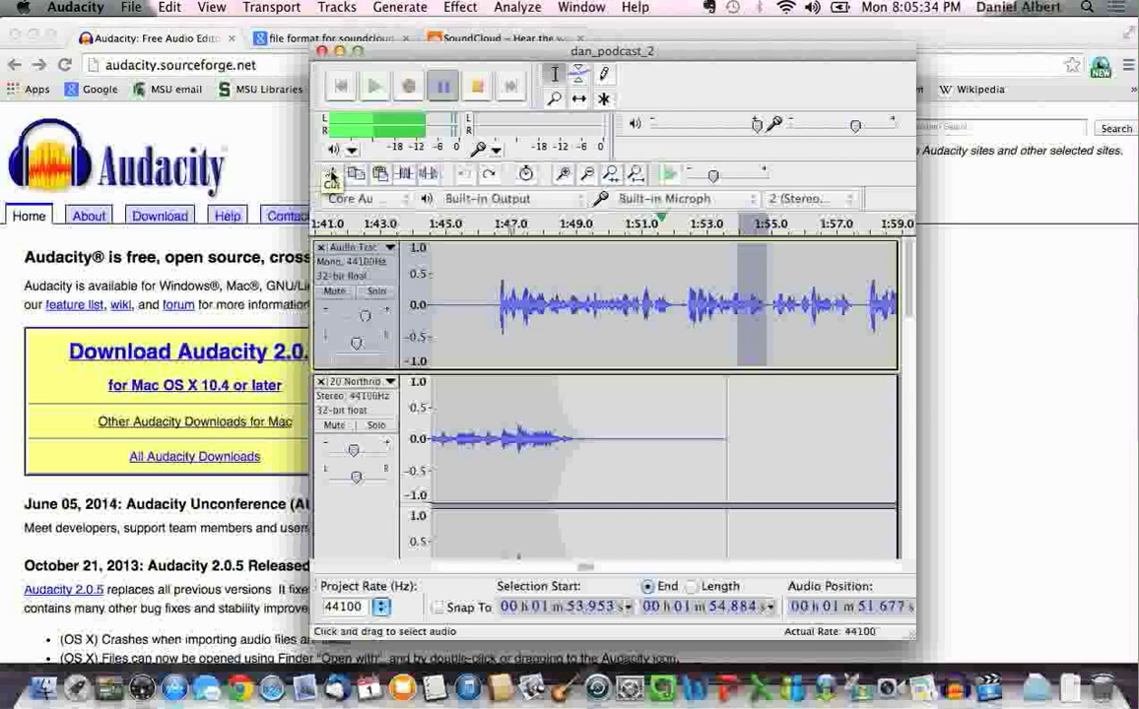
pyautogui.click(768, 432)
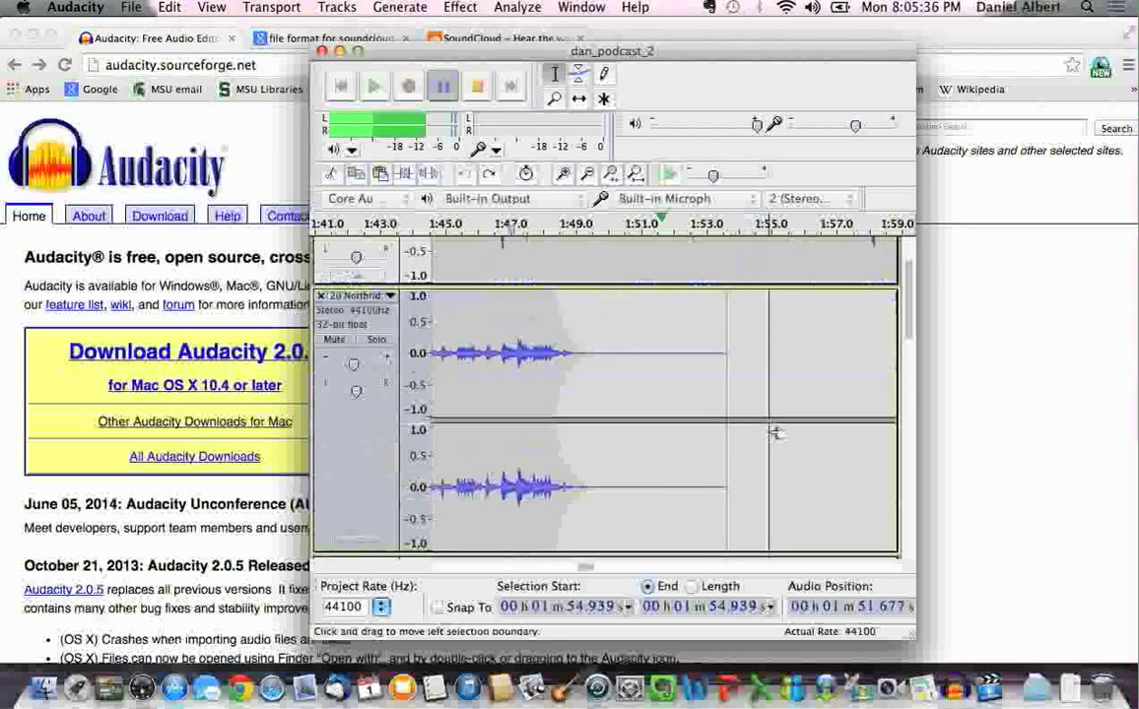
pyautogui.scroll(2, 775, 433)
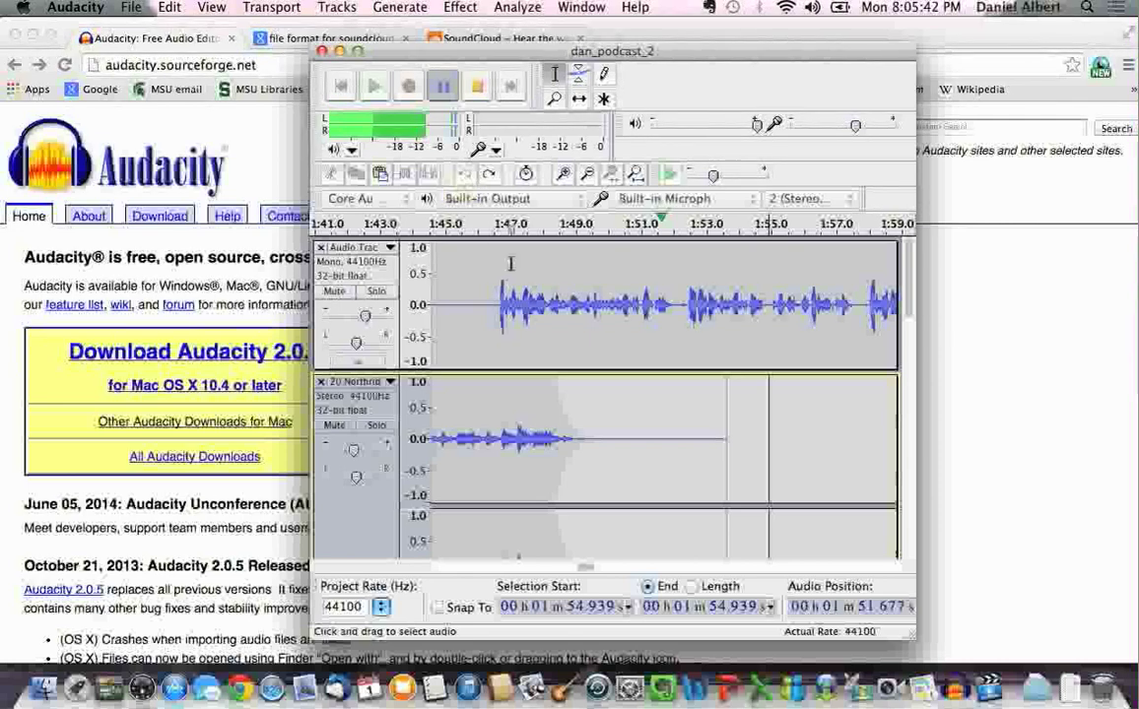
pyautogui.click(167, 7)
# Stop the podcast playback and create a new empty project from the File menu
pyautogui.click(146, 8)
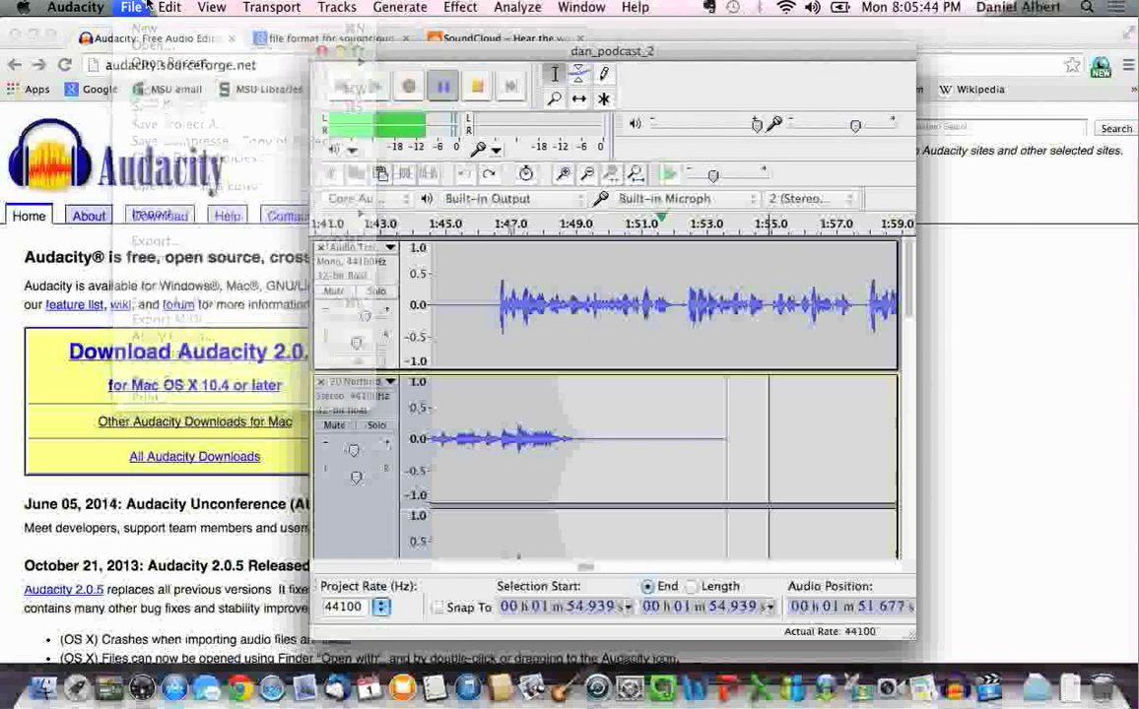
pyautogui.click(480, 91)
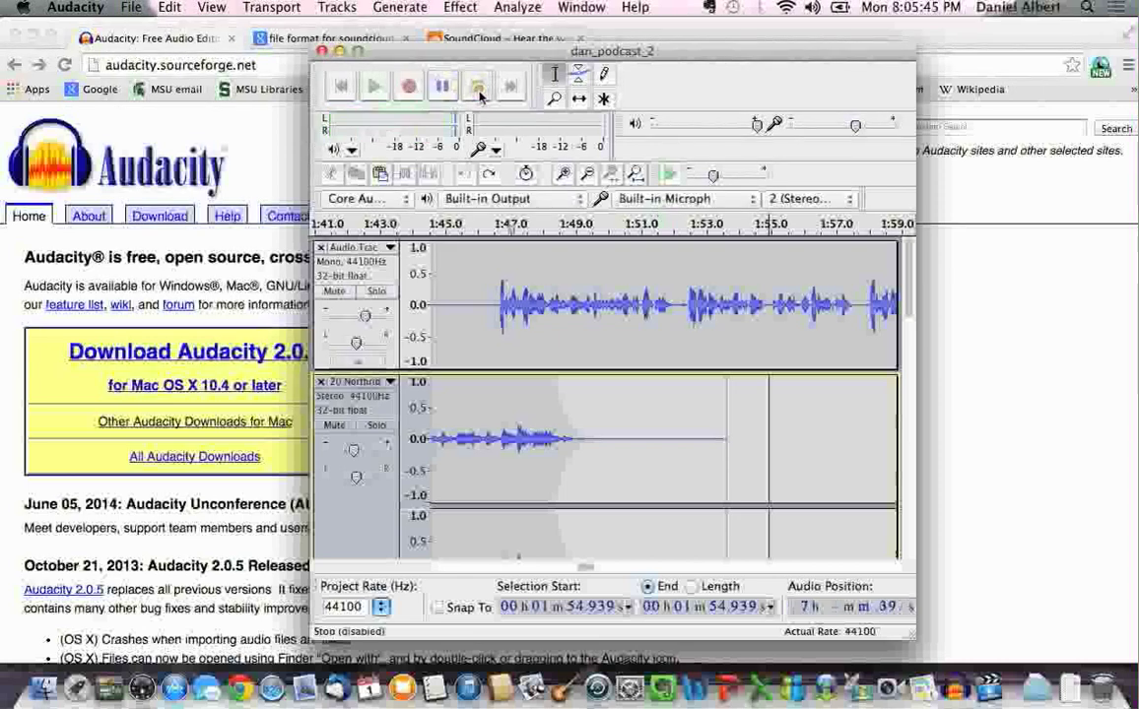
pyautogui.click(169, 7)
pyautogui.moveTo(136, 7)
pyautogui.click(148, 29)
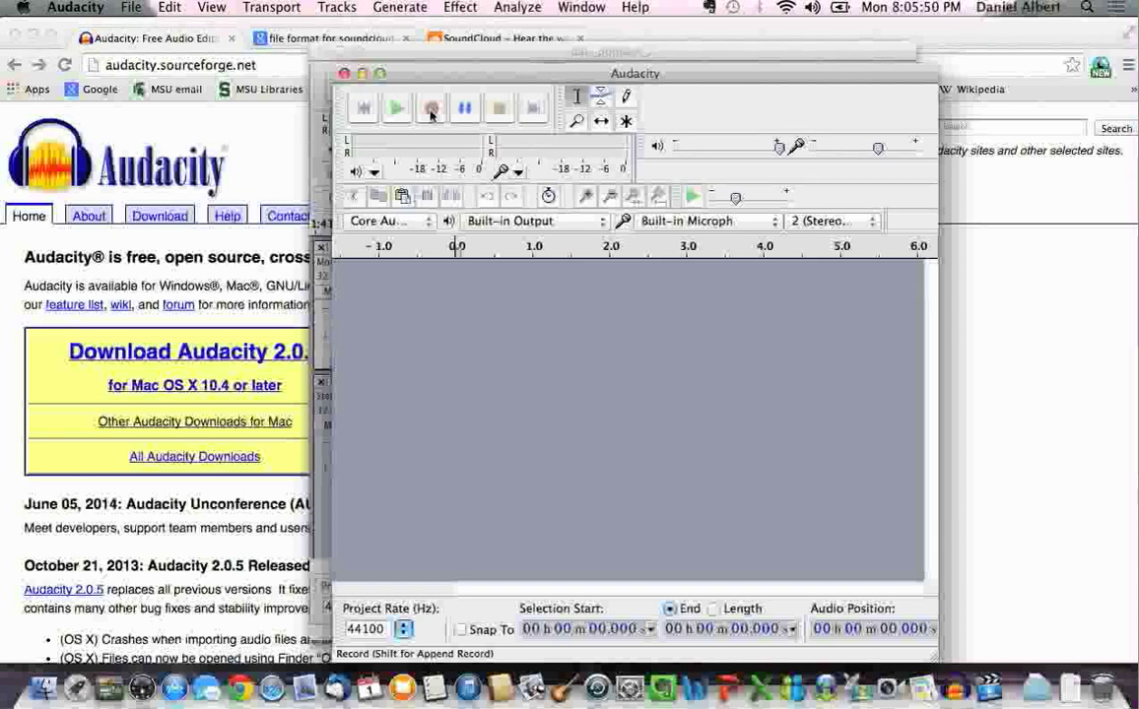
# Record a roughly six-second 2-channel stereo voice clip from the built-in microphone
pyautogui.click(823, 220)
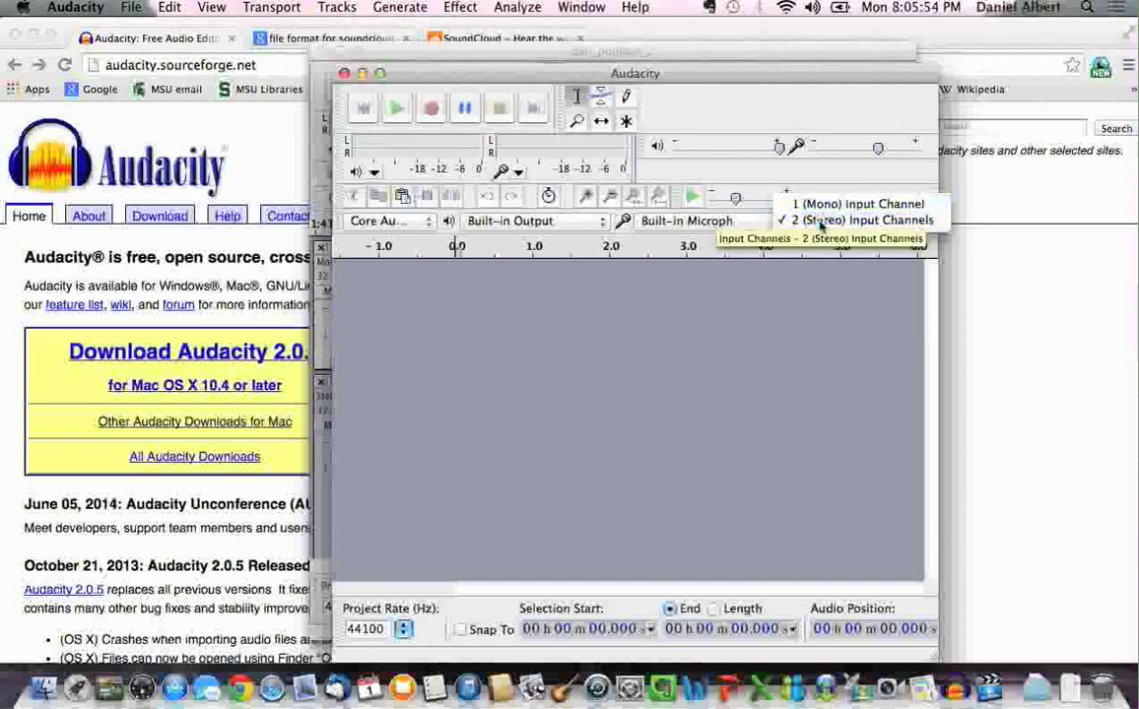
pyautogui.click(817, 220)
pyautogui.click(433, 109)
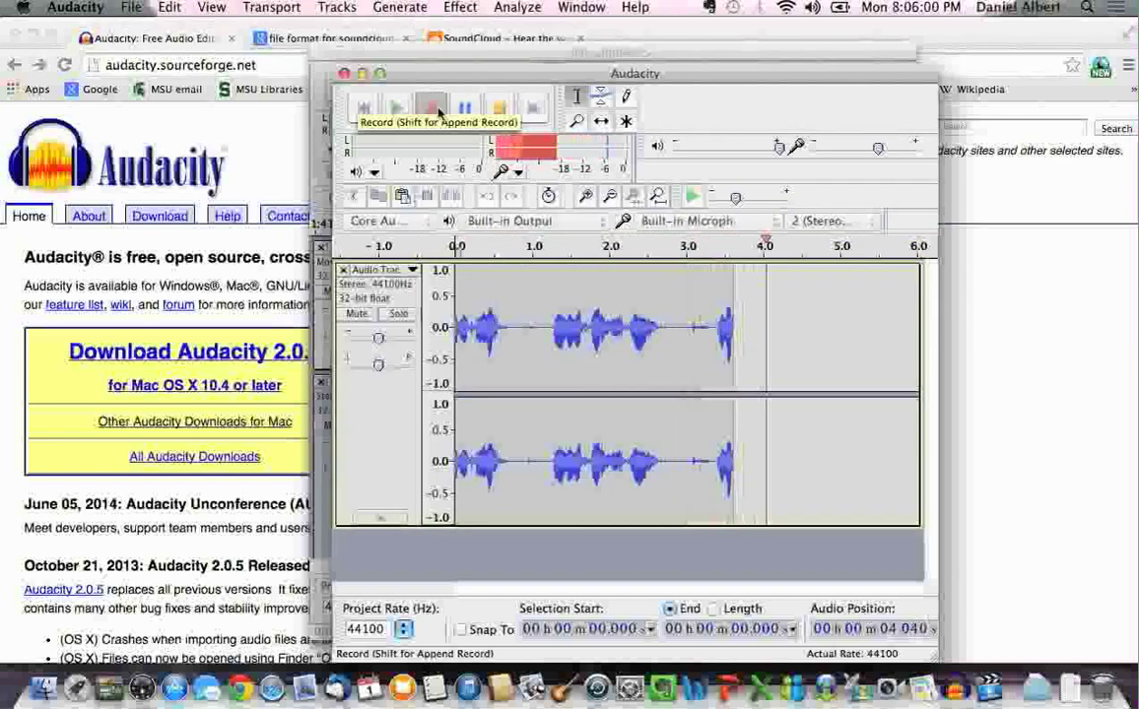
pyautogui.click(499, 112)
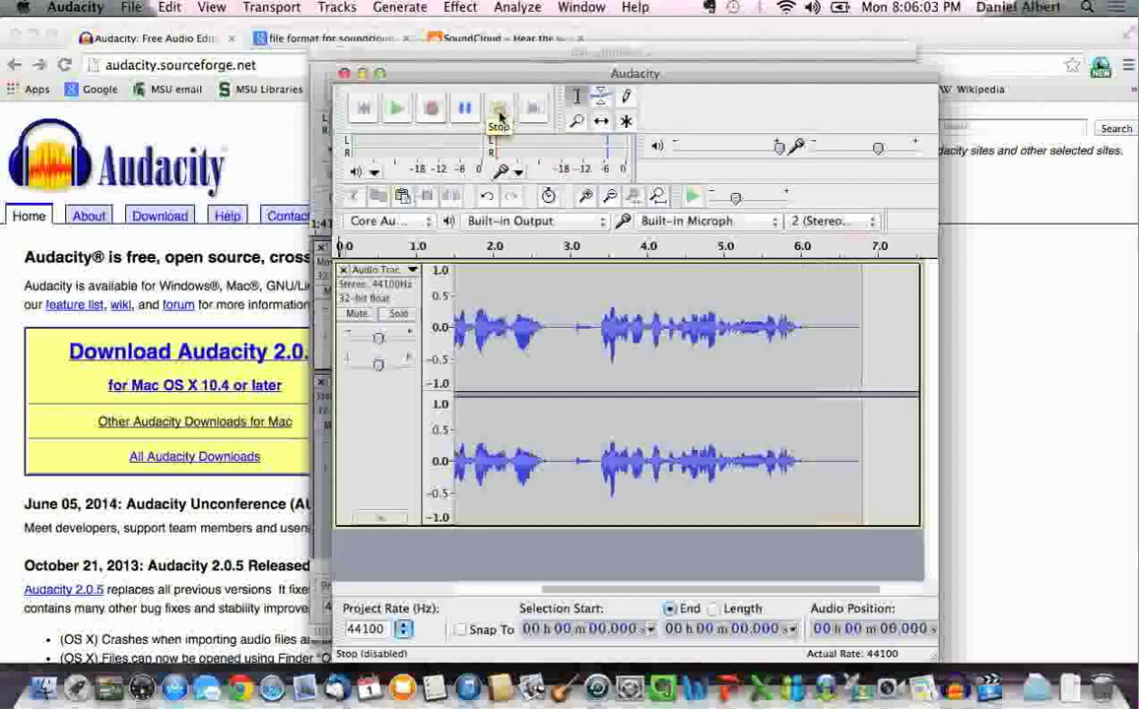
pyautogui.click(363, 110)
pyautogui.click(395, 113)
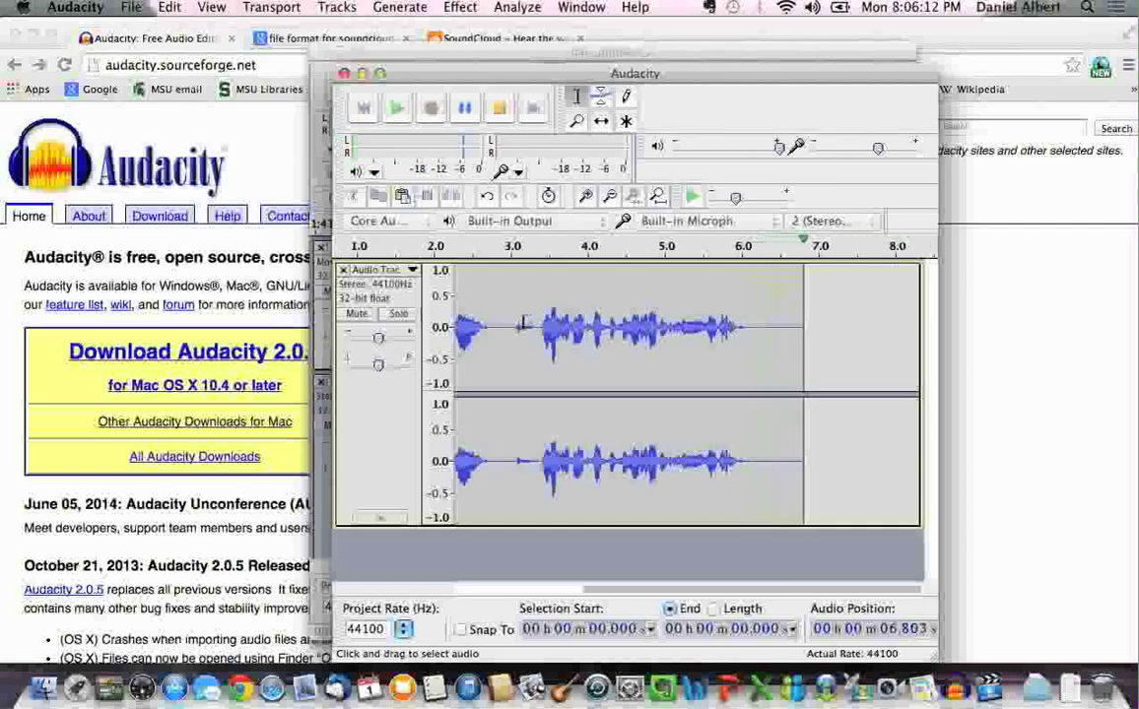
pyautogui.moveTo(628, 590); pyautogui.dragTo(478, 578)
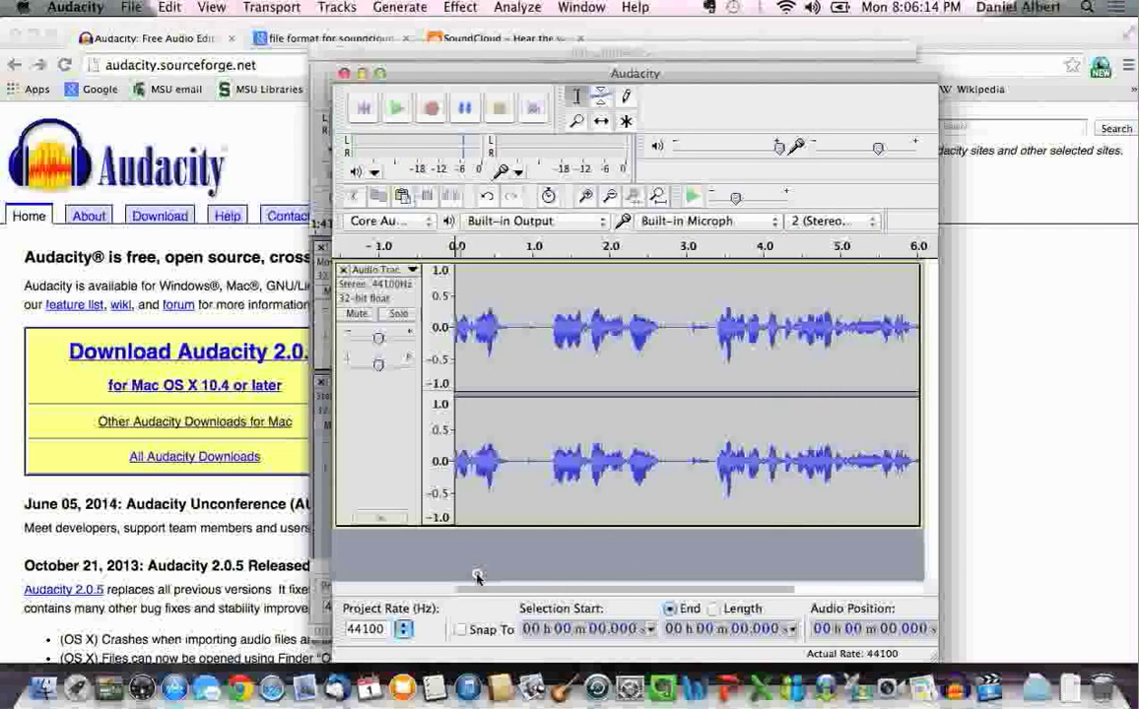
pyautogui.click(545, 330)
pyautogui.click(397, 111)
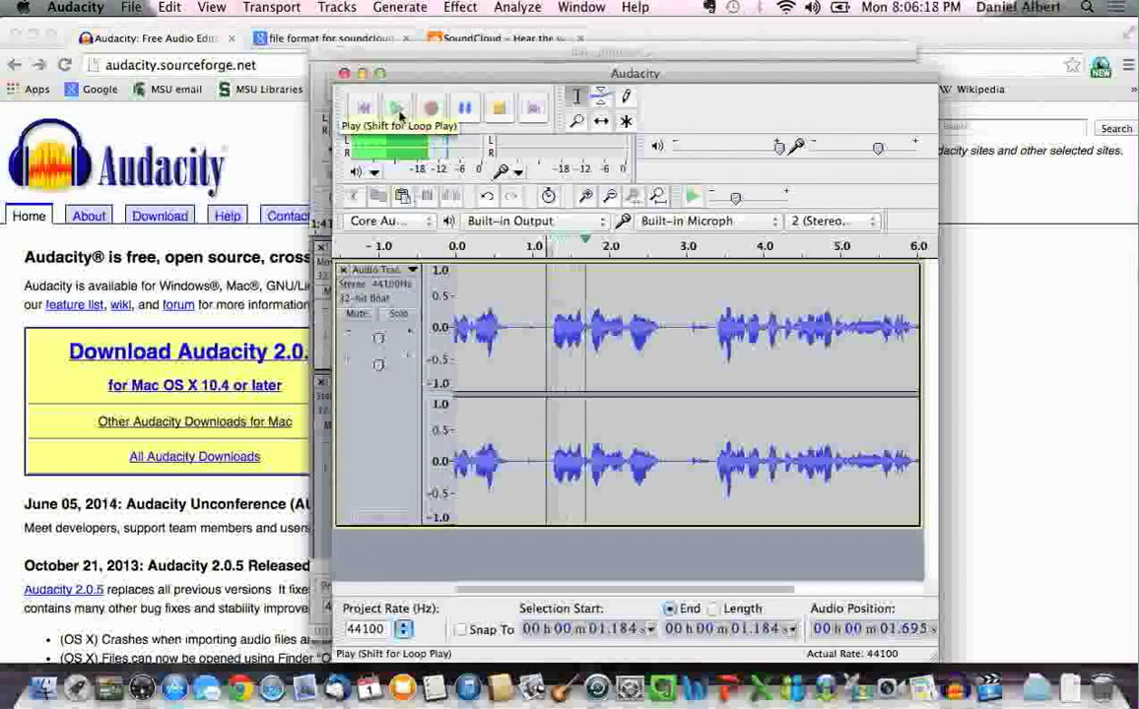
pyautogui.click(497, 112)
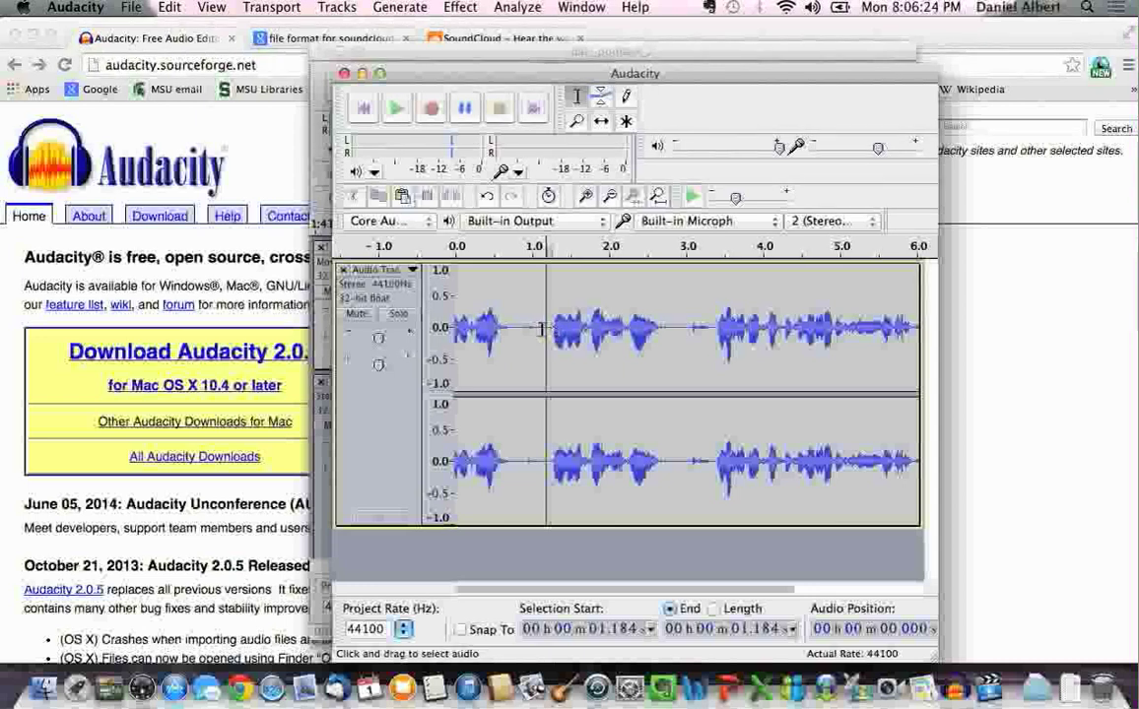
# Delete the silent 0–1.138 s lead-in and play back the result
pyautogui.moveTo(548, 329); pyautogui.dragTo(449, 328)
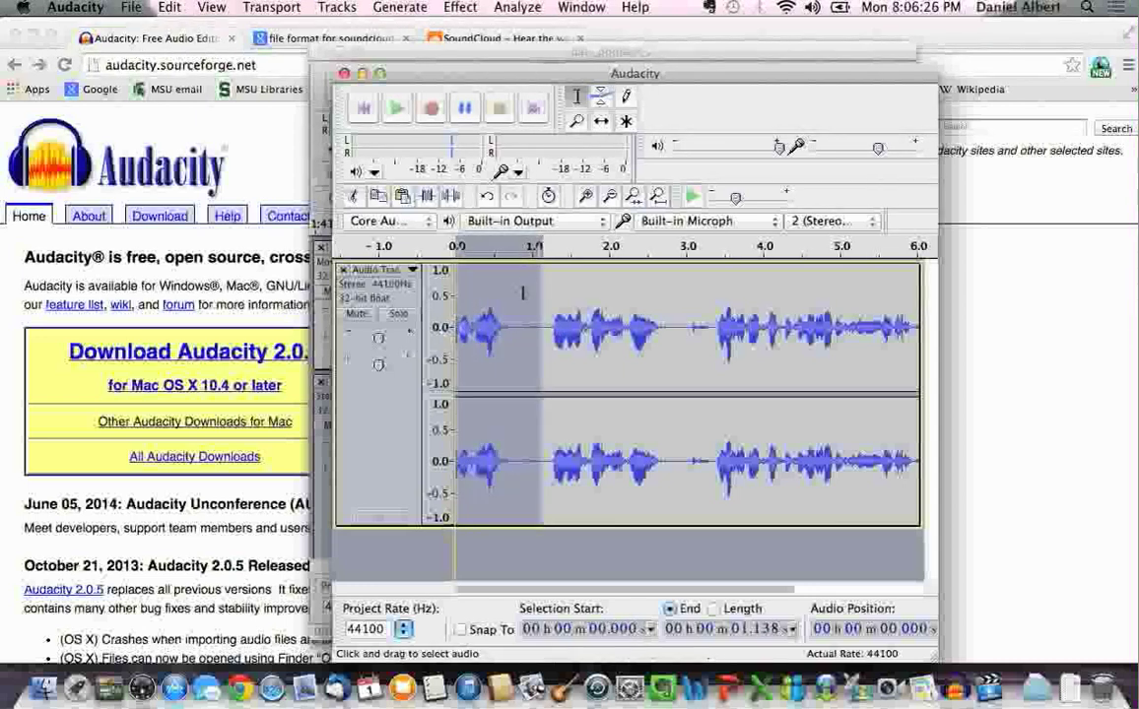
pyautogui.press('Delete')
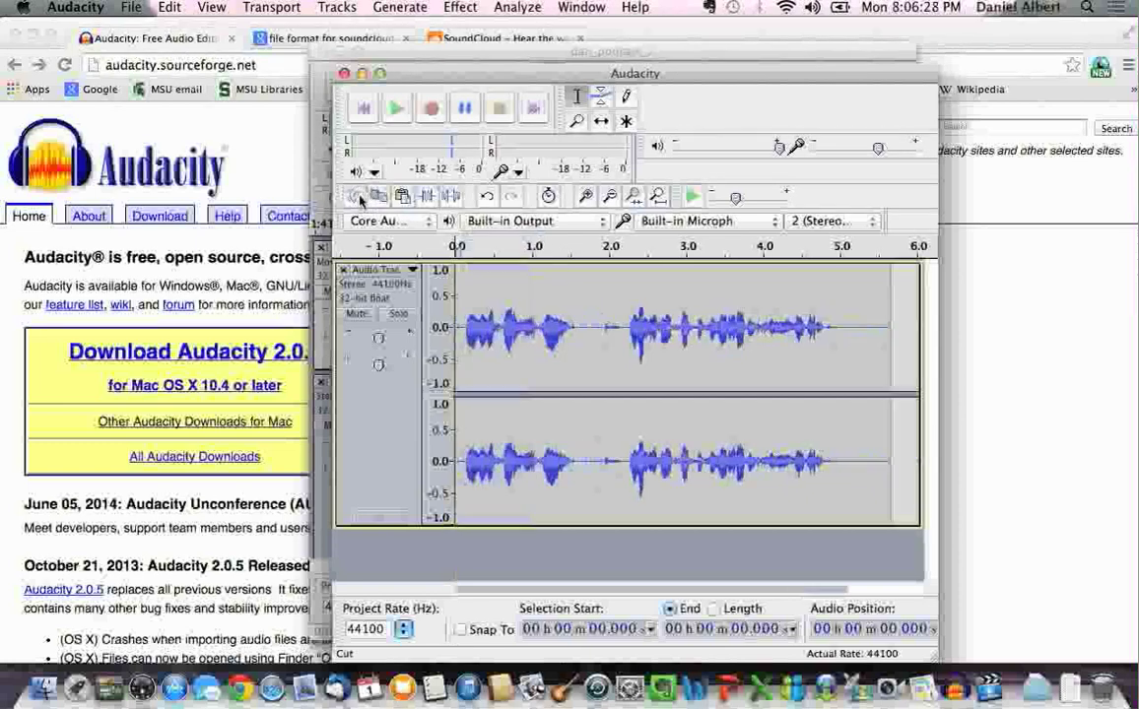
pyautogui.click(399, 111)
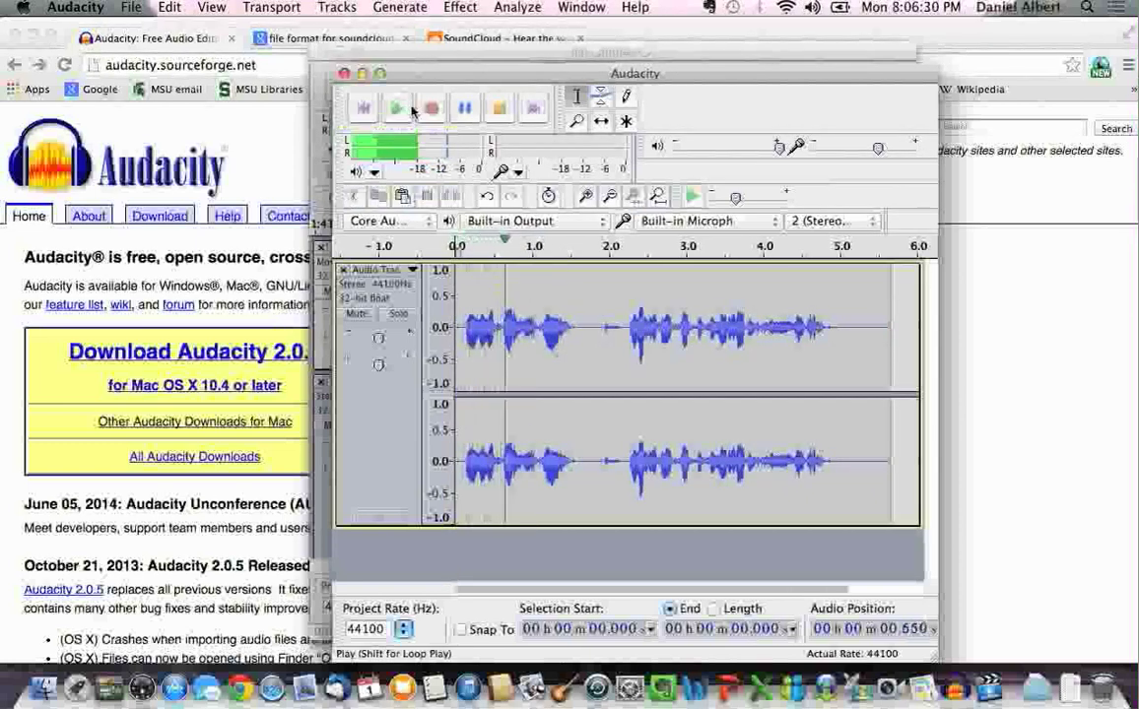
pyautogui.click(500, 111)
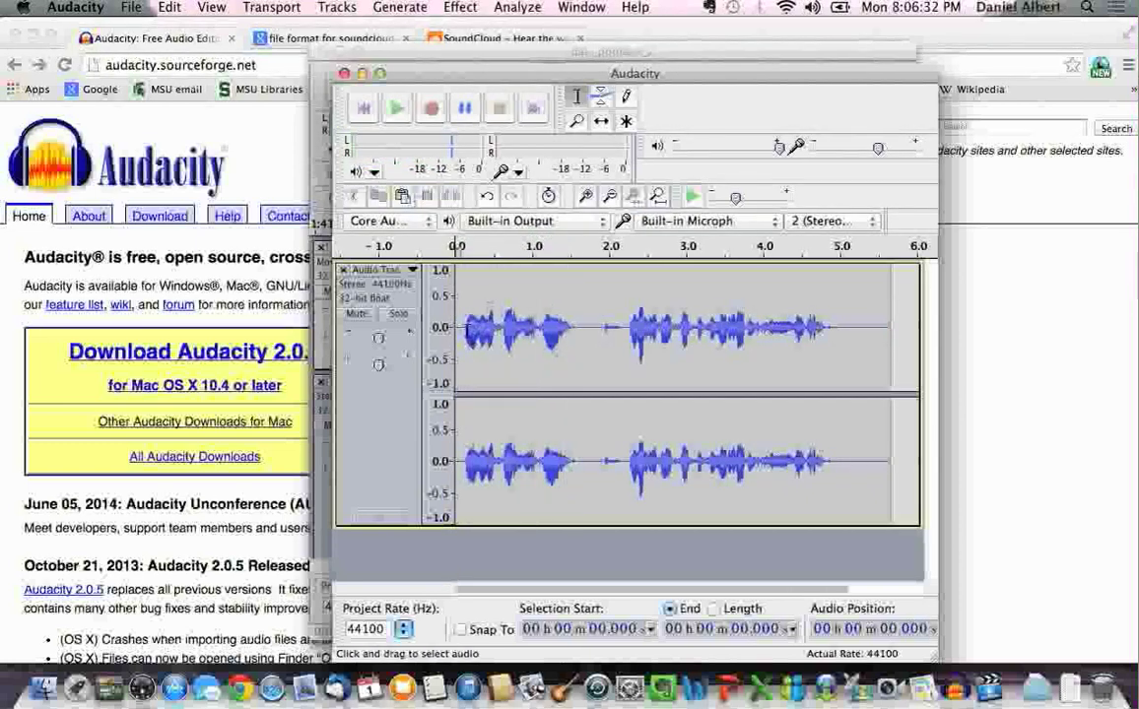
# Remove the leftover 0.139 s gap at the start and the 4.888–5.526 s silent tail
pyautogui.moveTo(466, 331); pyautogui.dragTo(453, 329)
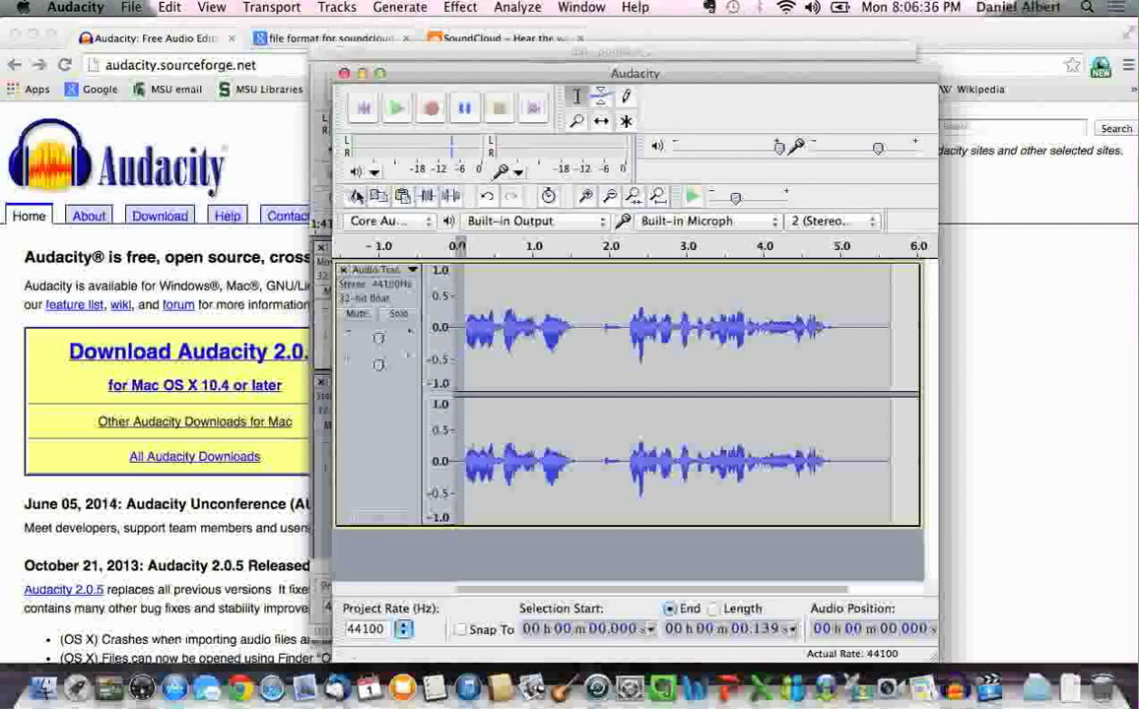
pyautogui.press('Delete')
pyautogui.click(393, 111)
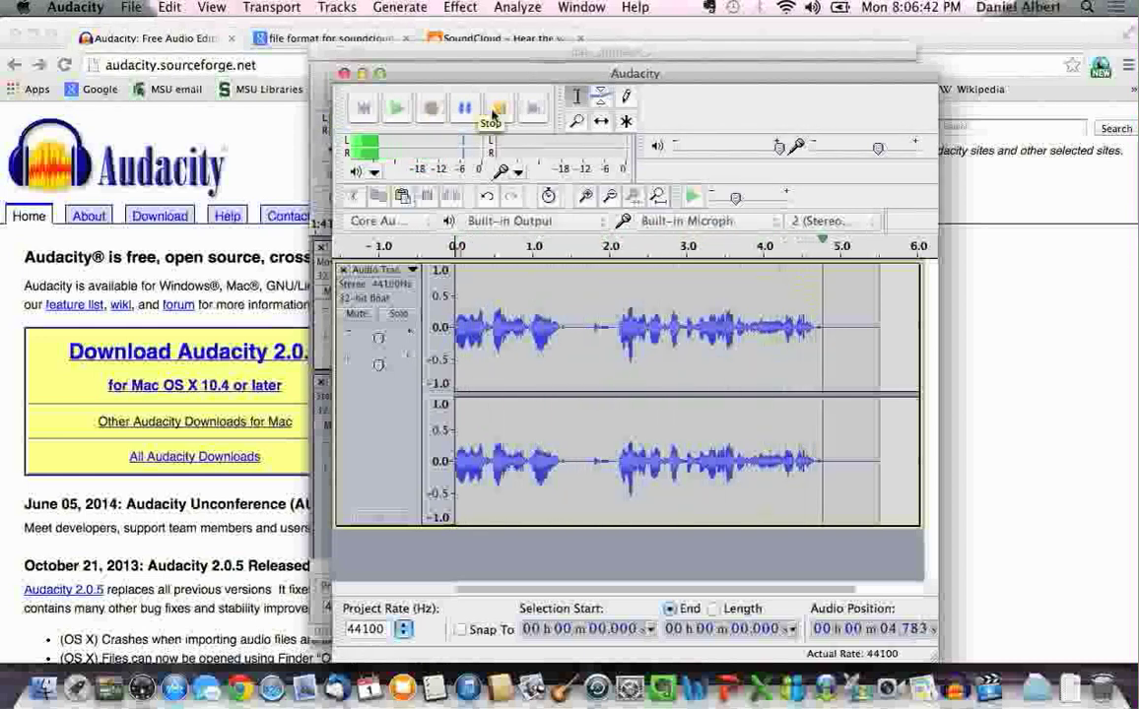
pyautogui.click(502, 115)
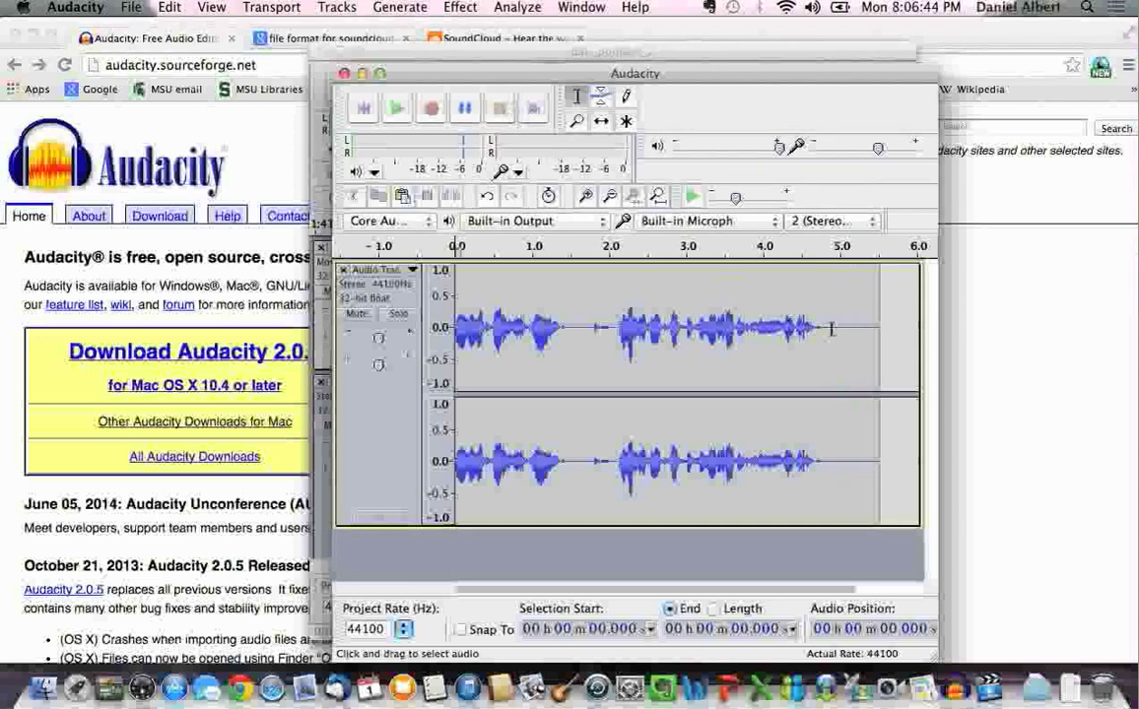
pyautogui.moveTo(830, 330); pyautogui.dragTo(880, 325)
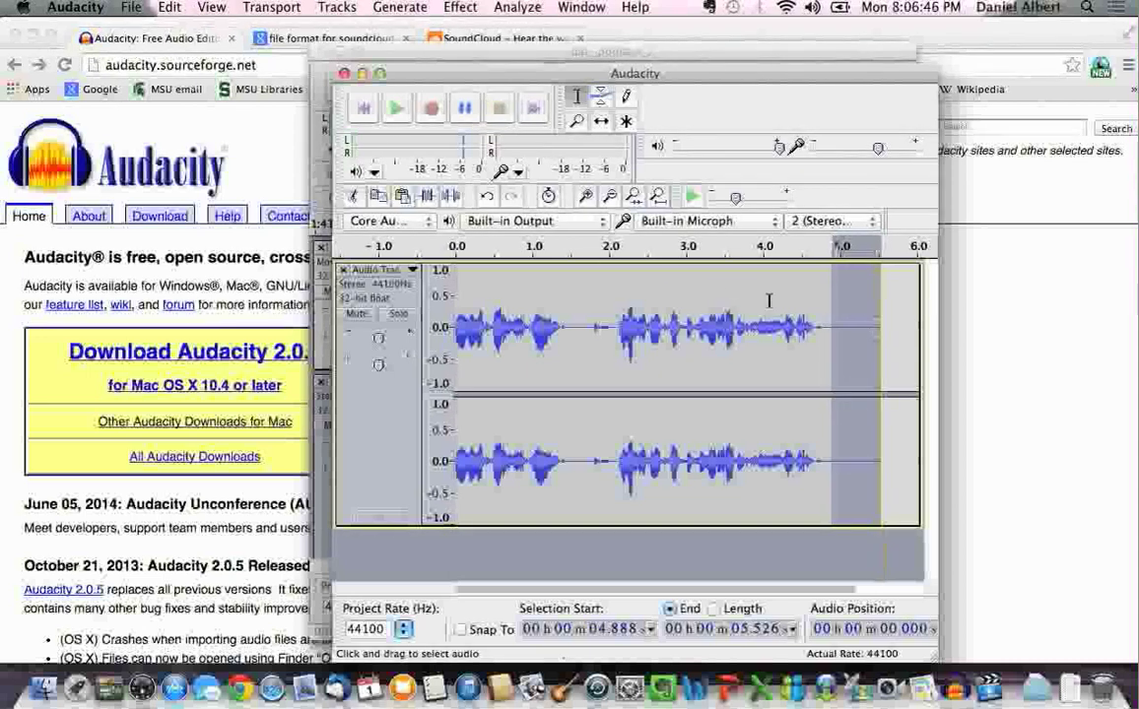
pyautogui.press('Delete')
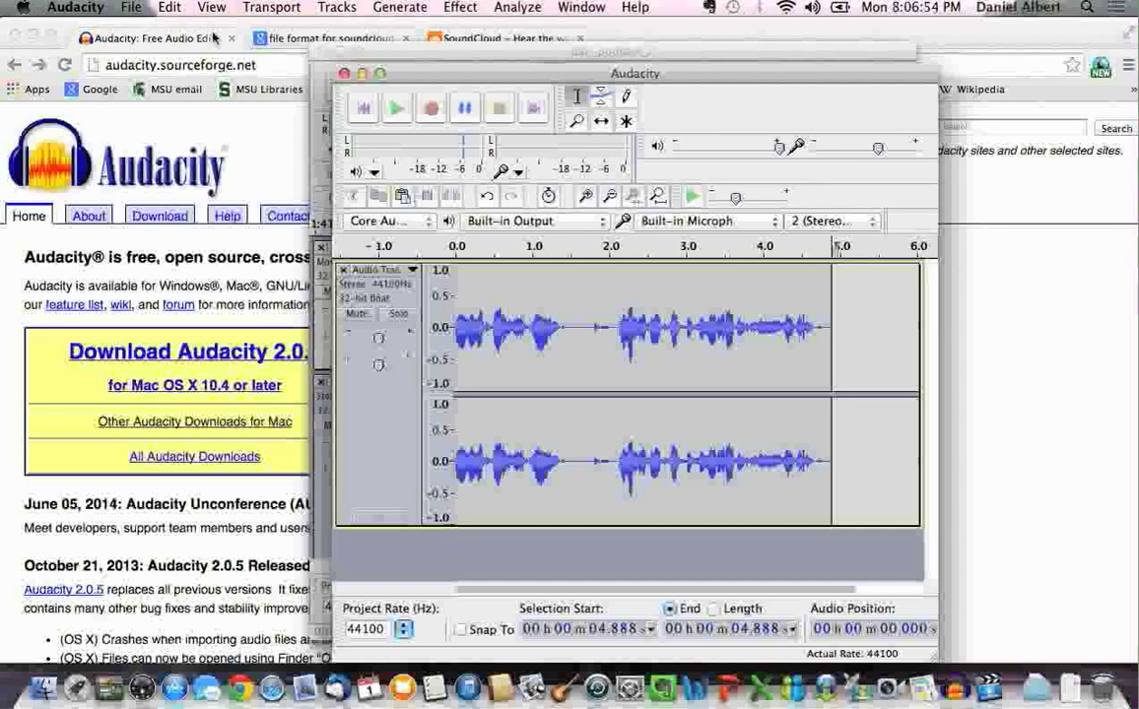
pyautogui.click(131, 7)
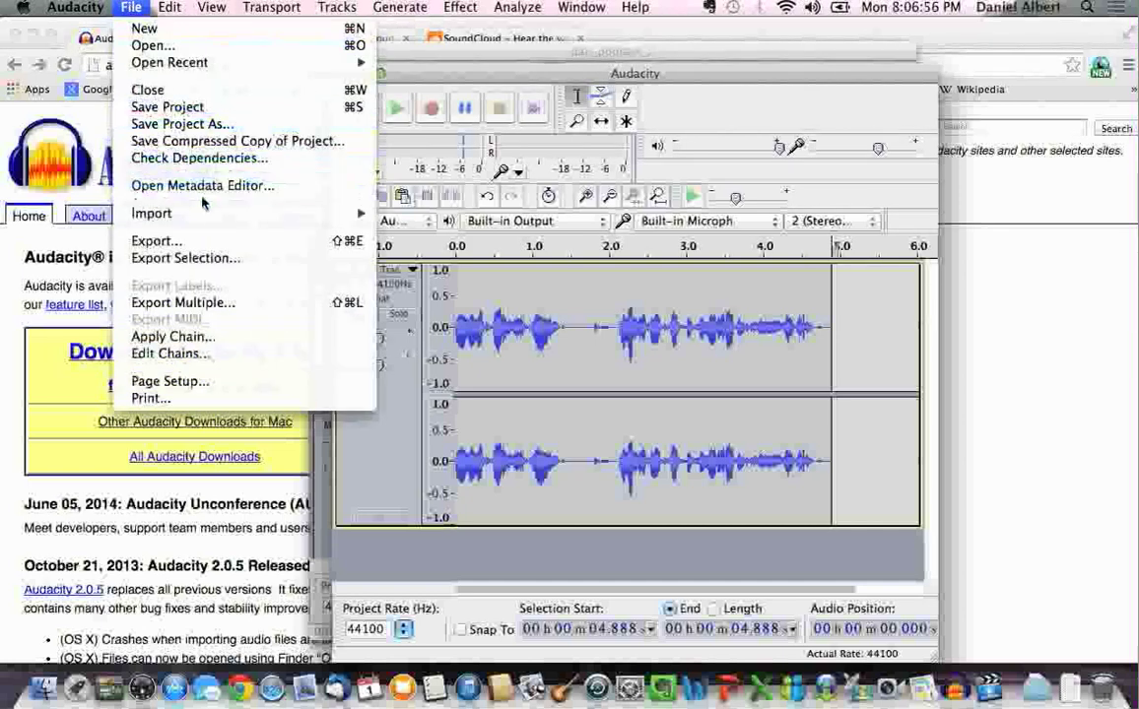
pyautogui.moveTo(207, 216)
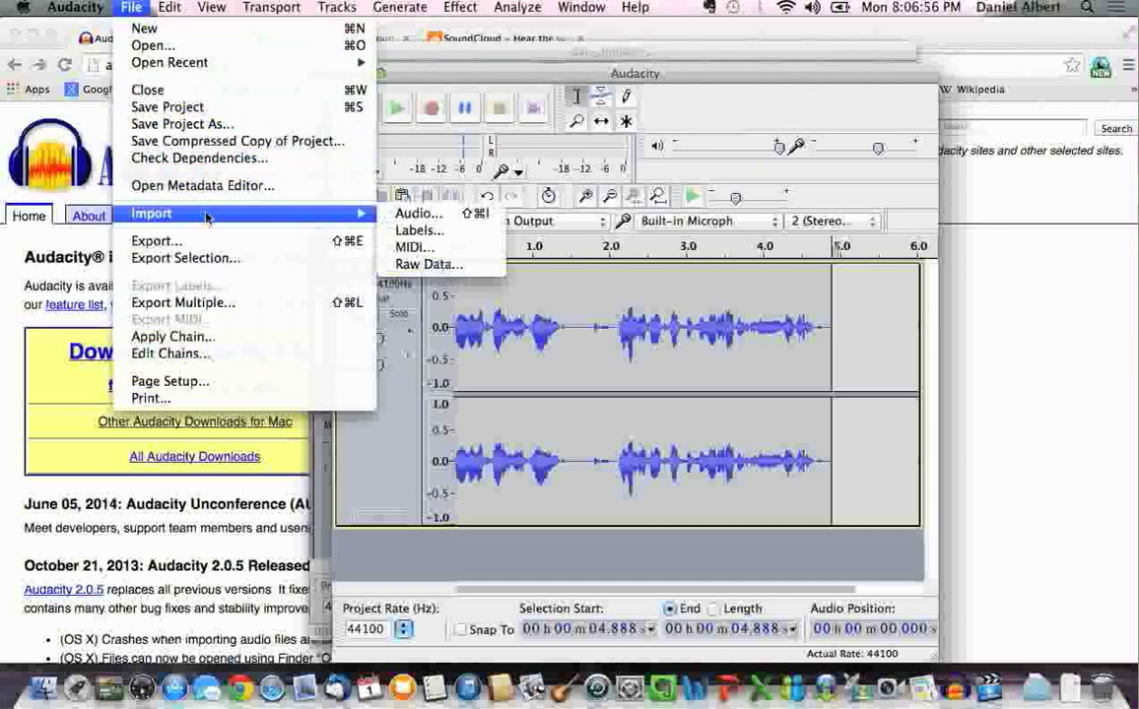
pyautogui.click(394, 219)
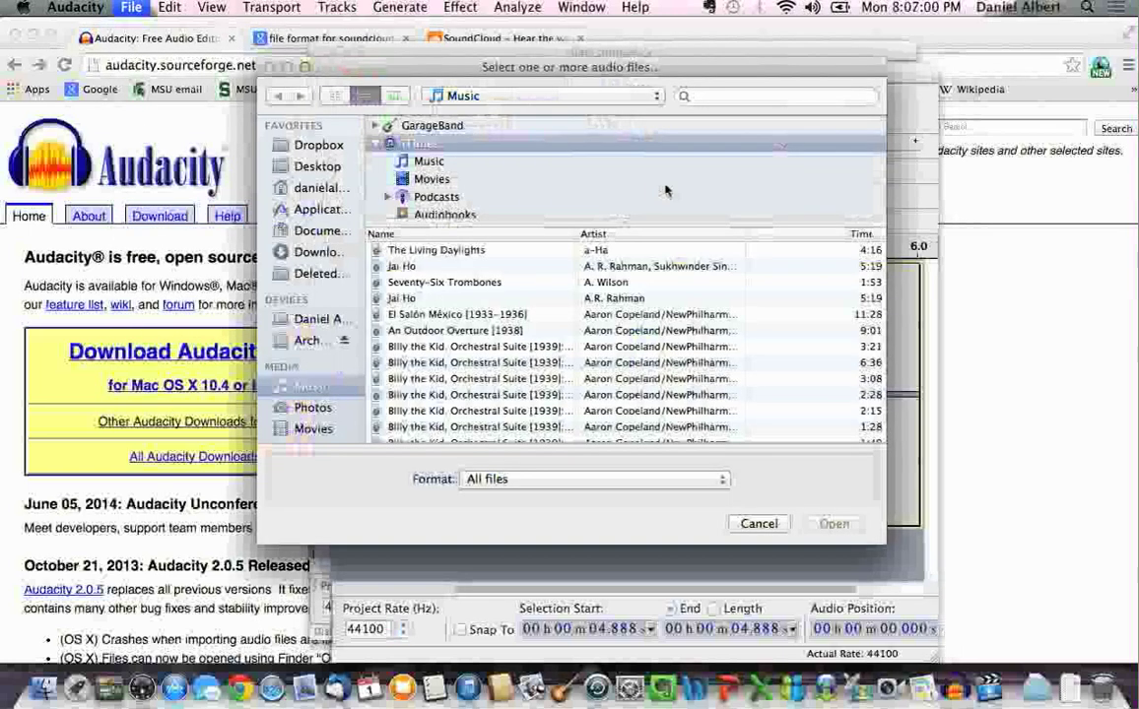
pyautogui.doubleClick(484, 298)
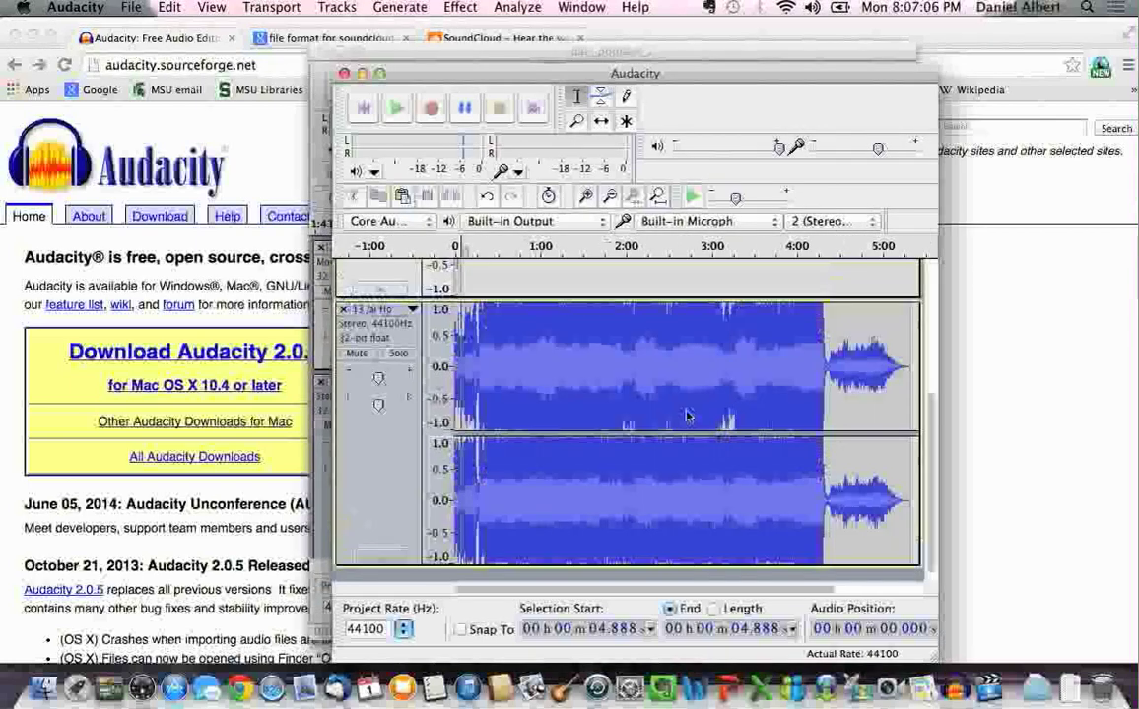
pyautogui.scroll(5, 687, 416)
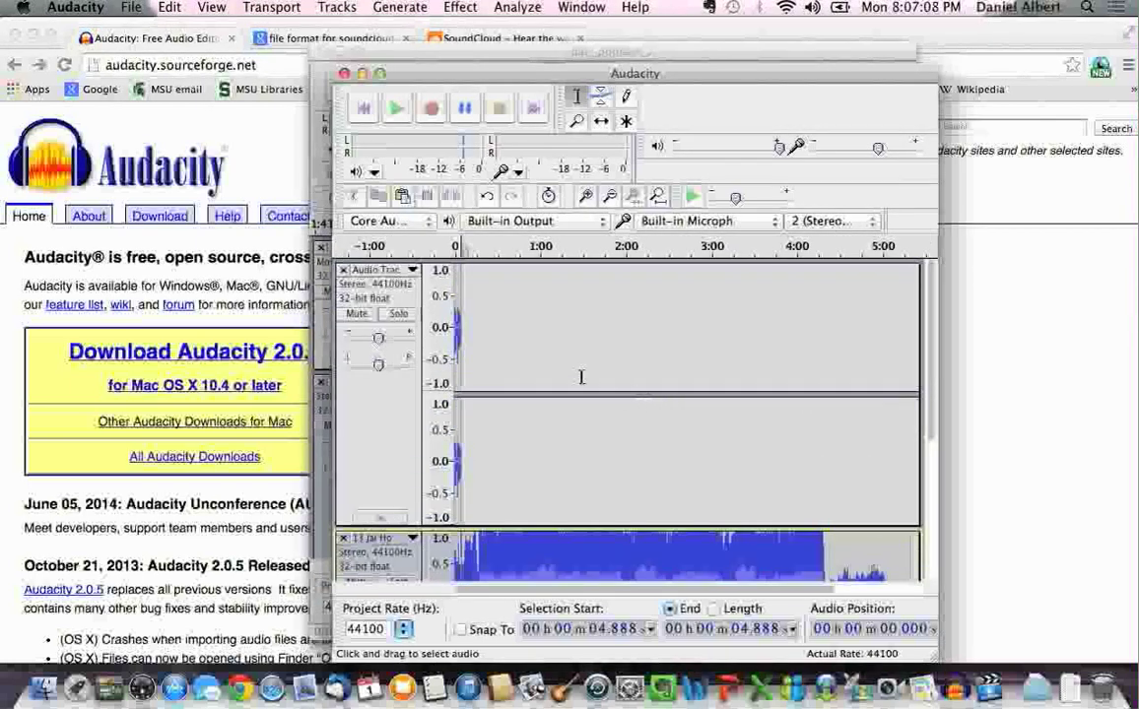
pyautogui.scroll(-3, 581, 377)
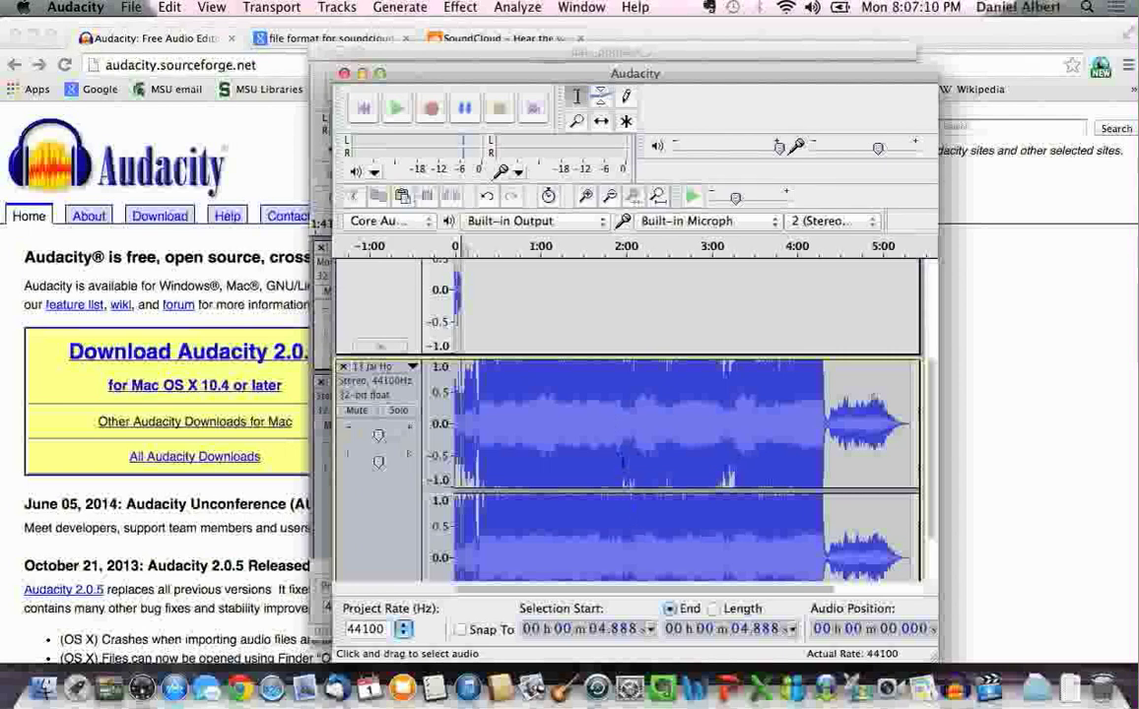
pyautogui.scroll(5, 591, 330)
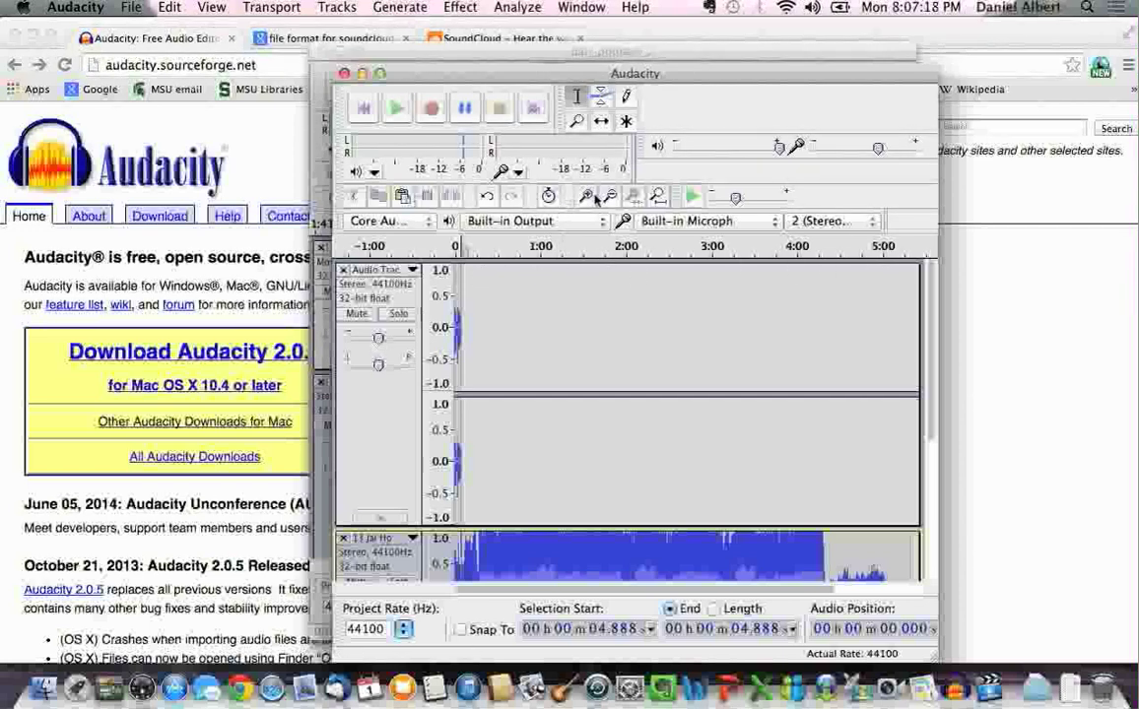
# Zoom in on the timeline and play the project from the start to hear the opening
pyautogui.click(585, 197)
pyautogui.click(585, 197)
pyautogui.click(585, 197)
pyautogui.click(585, 197)
pyautogui.click(585, 197)
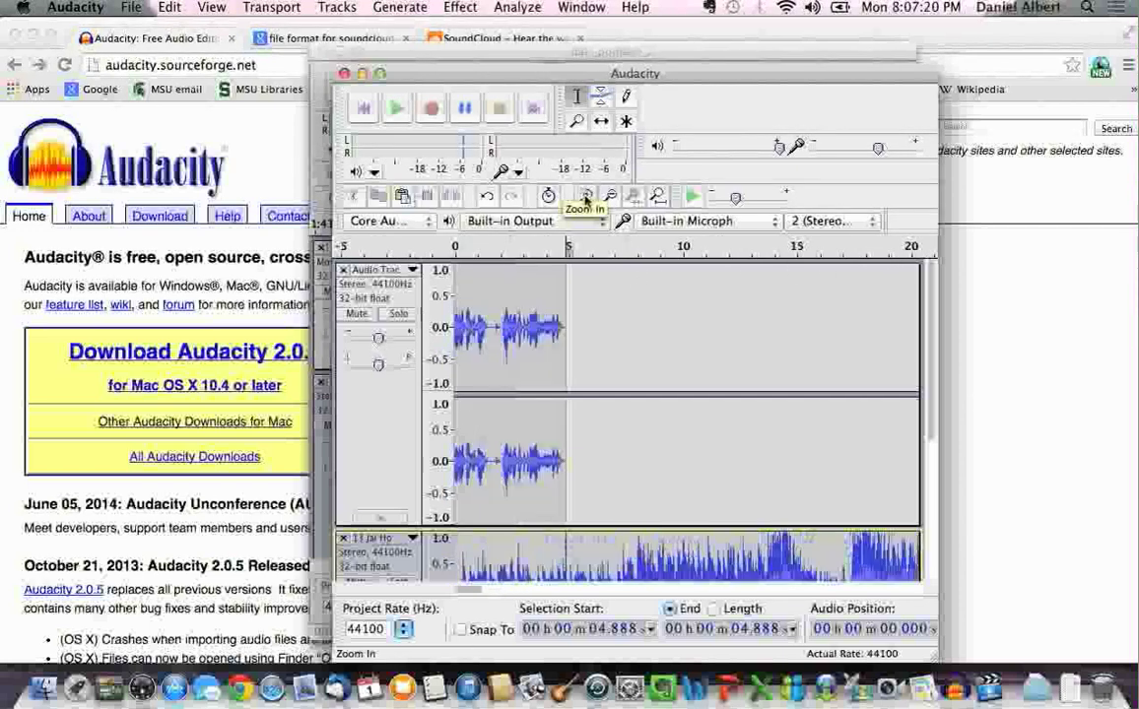
pyautogui.click(585, 197)
pyautogui.click(585, 197)
pyautogui.click(585, 197)
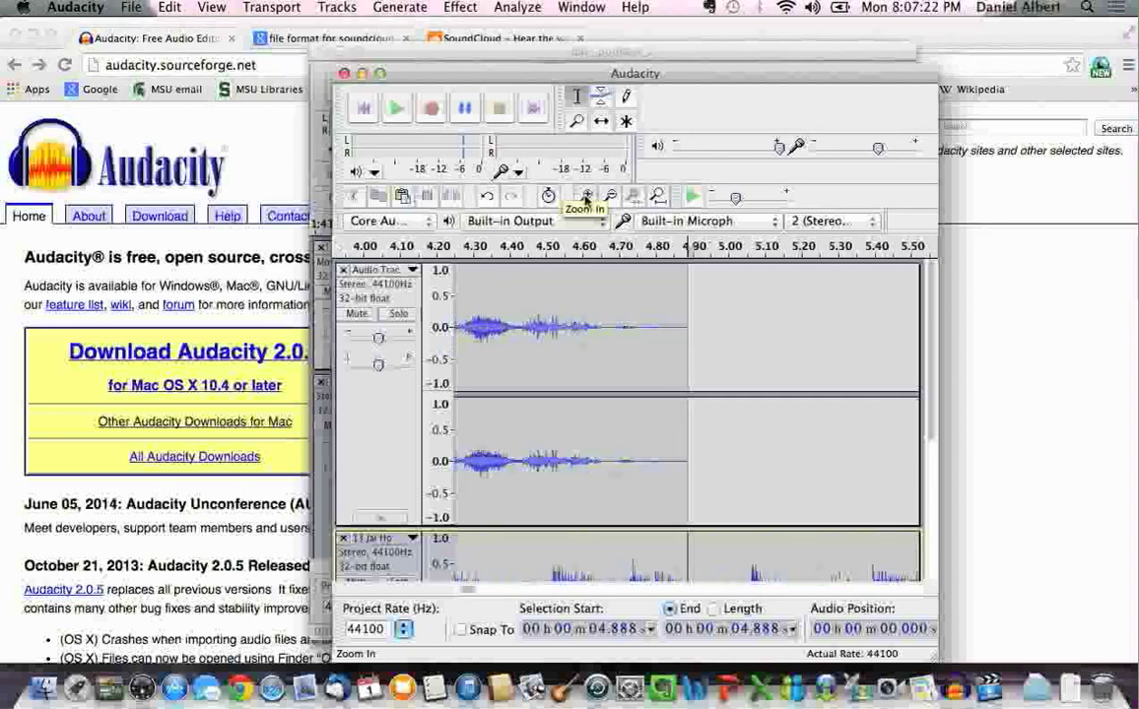
pyautogui.click(585, 197)
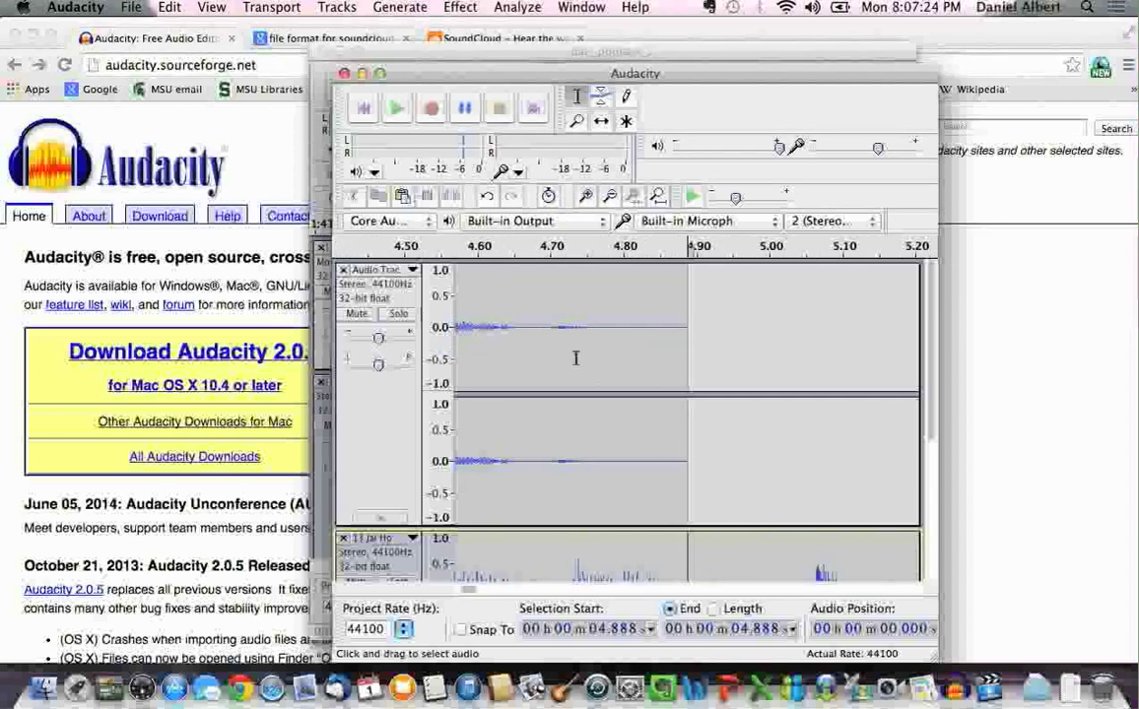
pyautogui.moveTo(468, 589); pyautogui.dragTo(457, 590)
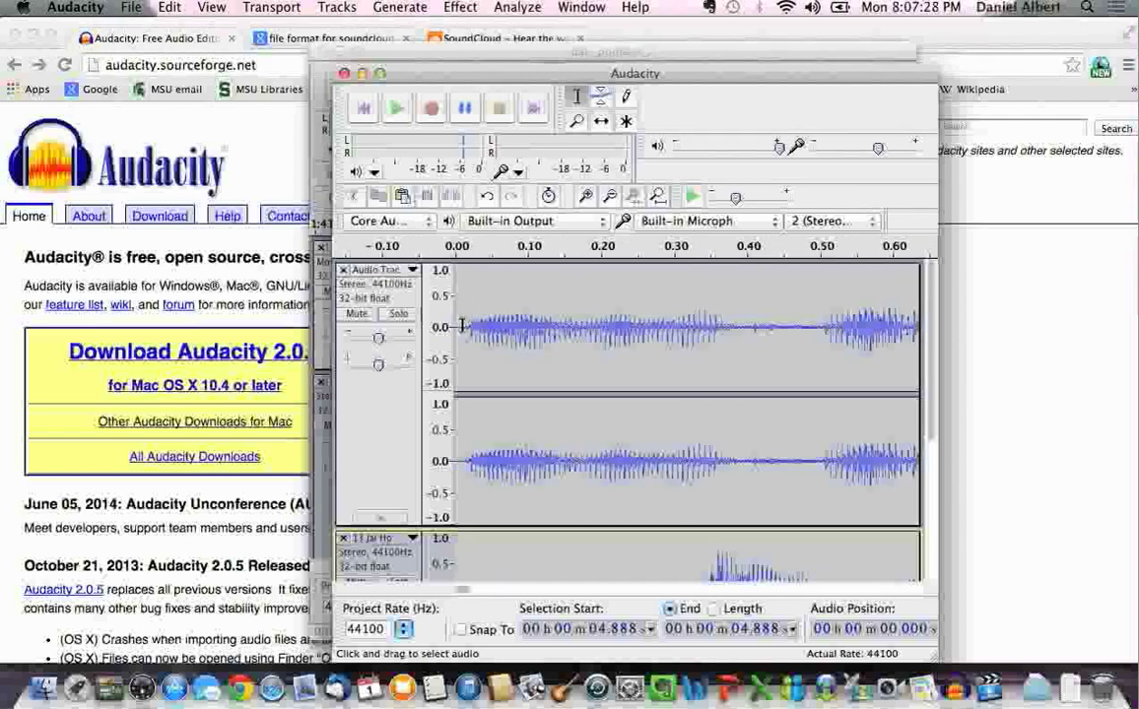
pyautogui.click(360, 108)
pyautogui.click(395, 110)
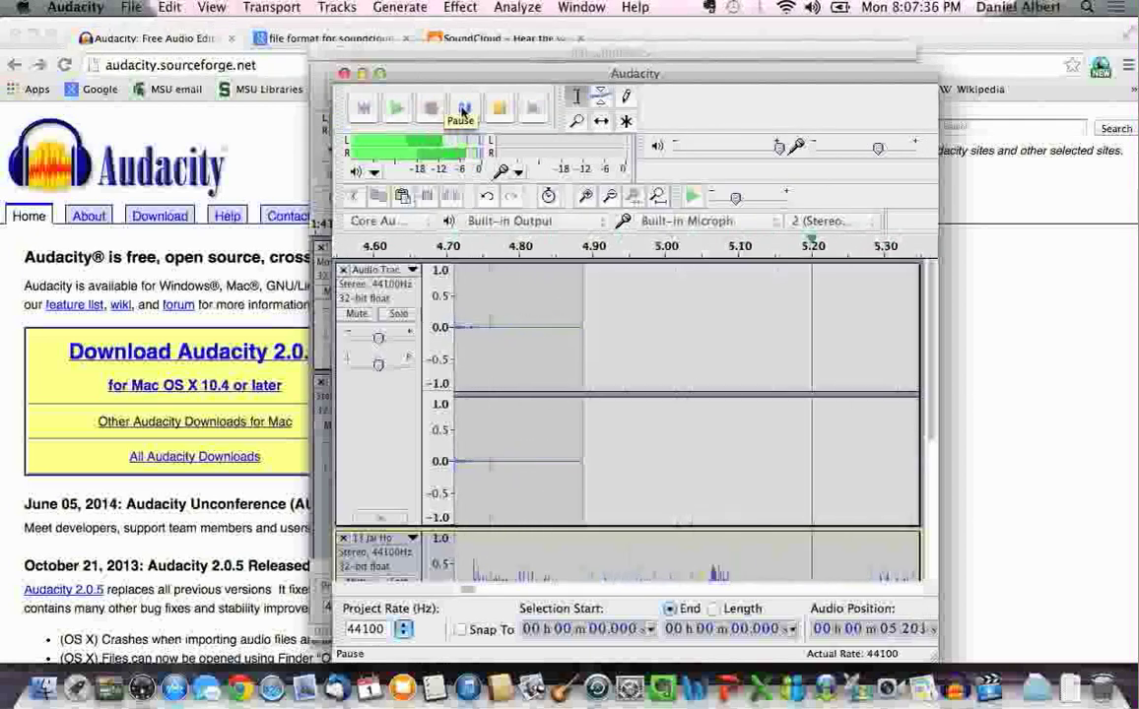
pyautogui.click(464, 109)
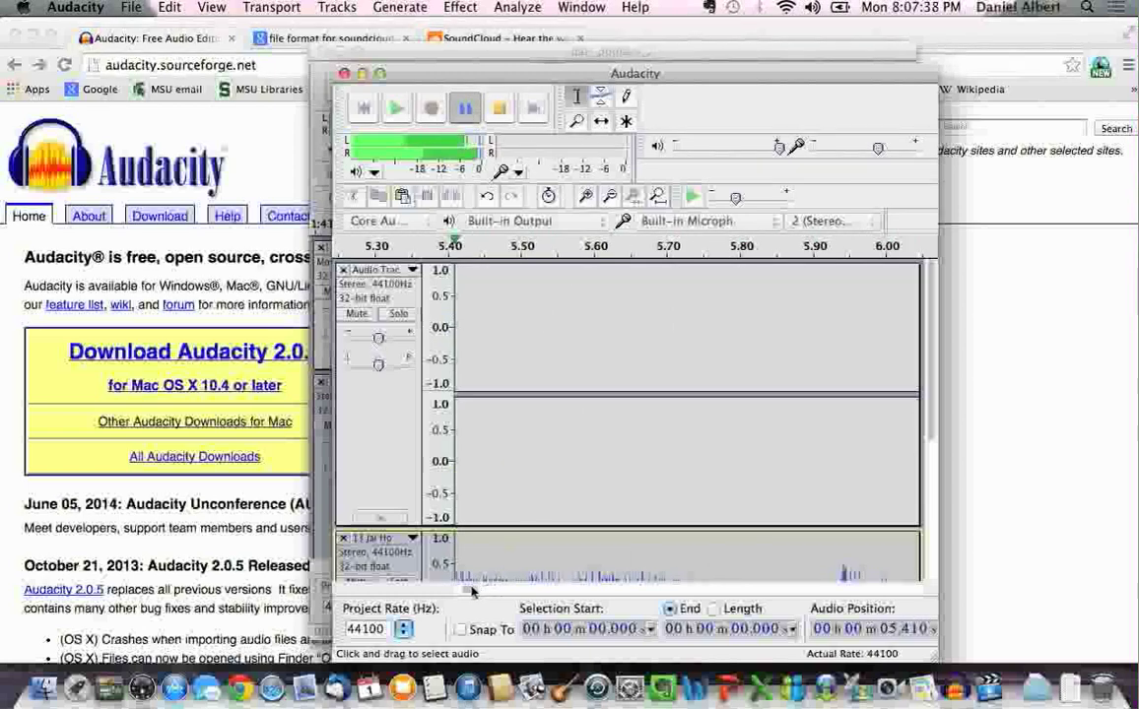
# Select and cut the silent first 0.316 s of the Jai Ho music track
pyautogui.moveTo(471, 591); pyautogui.dragTo(345, 593)
pyautogui.scroll(-5, 614, 527)
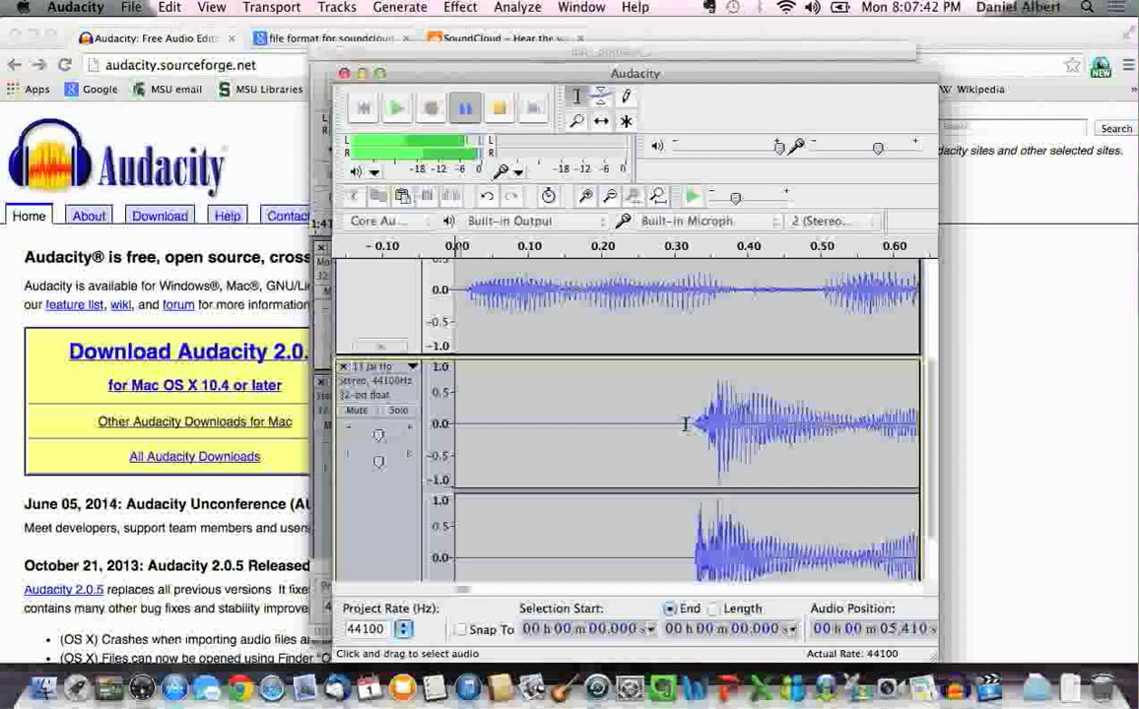
pyautogui.scroll(-2, 686, 424)
pyautogui.moveTo(683, 368); pyautogui.dragTo(445, 384)
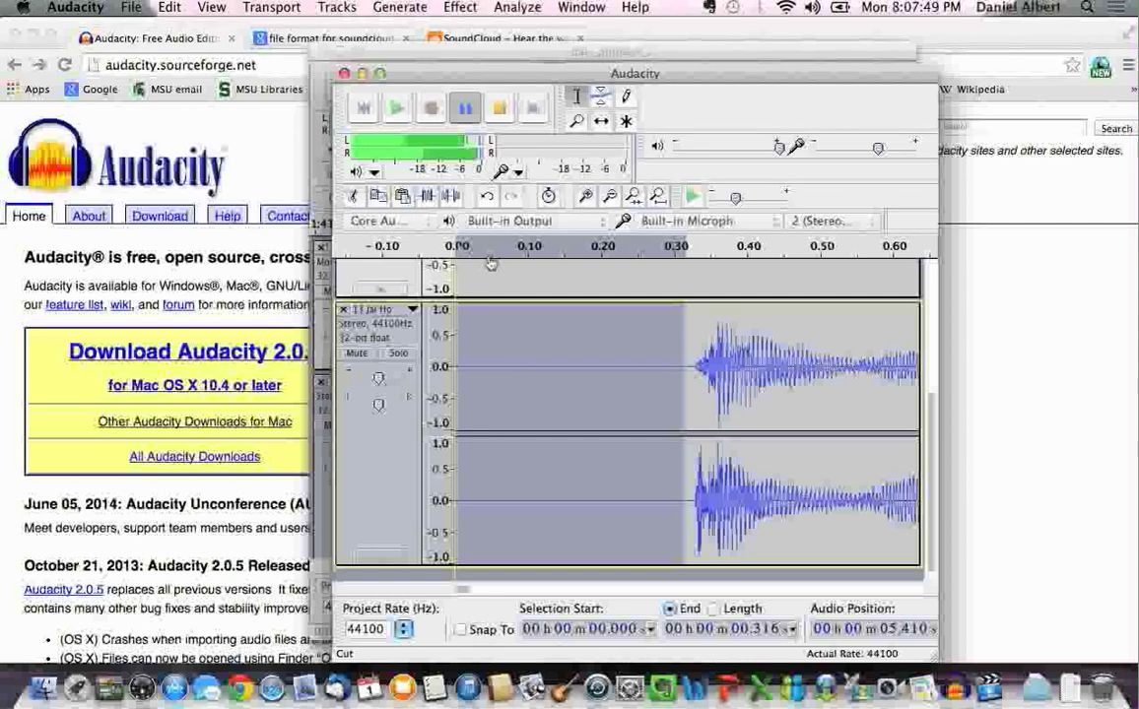
pyautogui.click(499, 109)
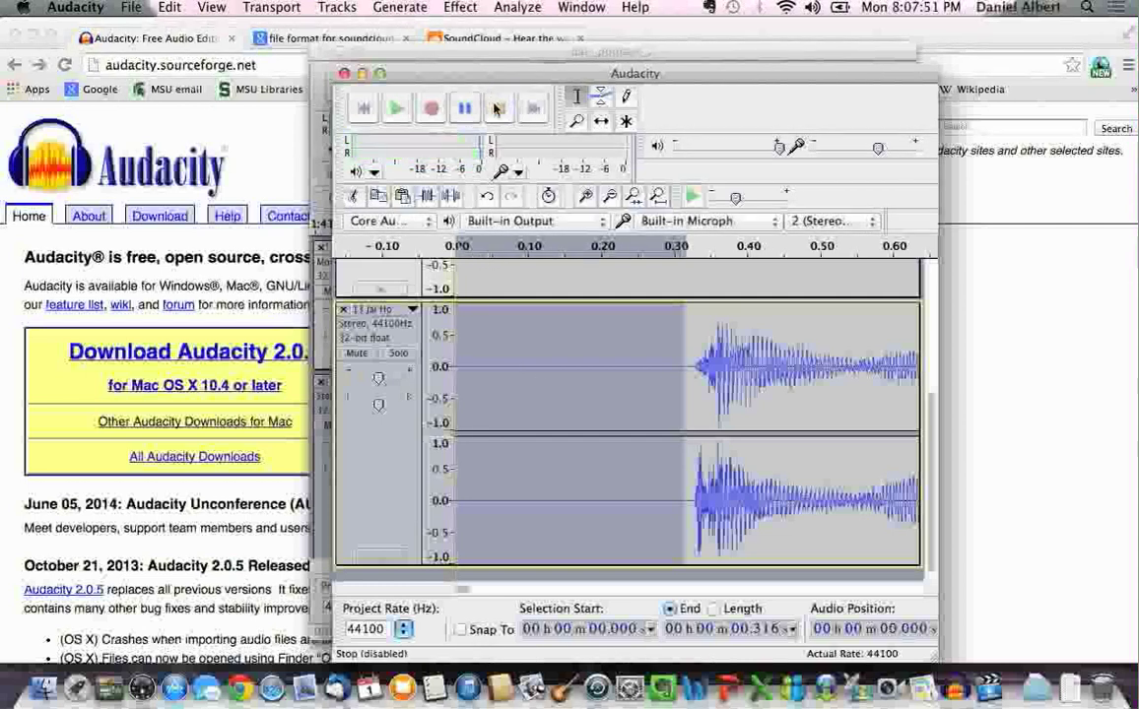
pyautogui.click(356, 198)
pyautogui.scroll(5, 635, 394)
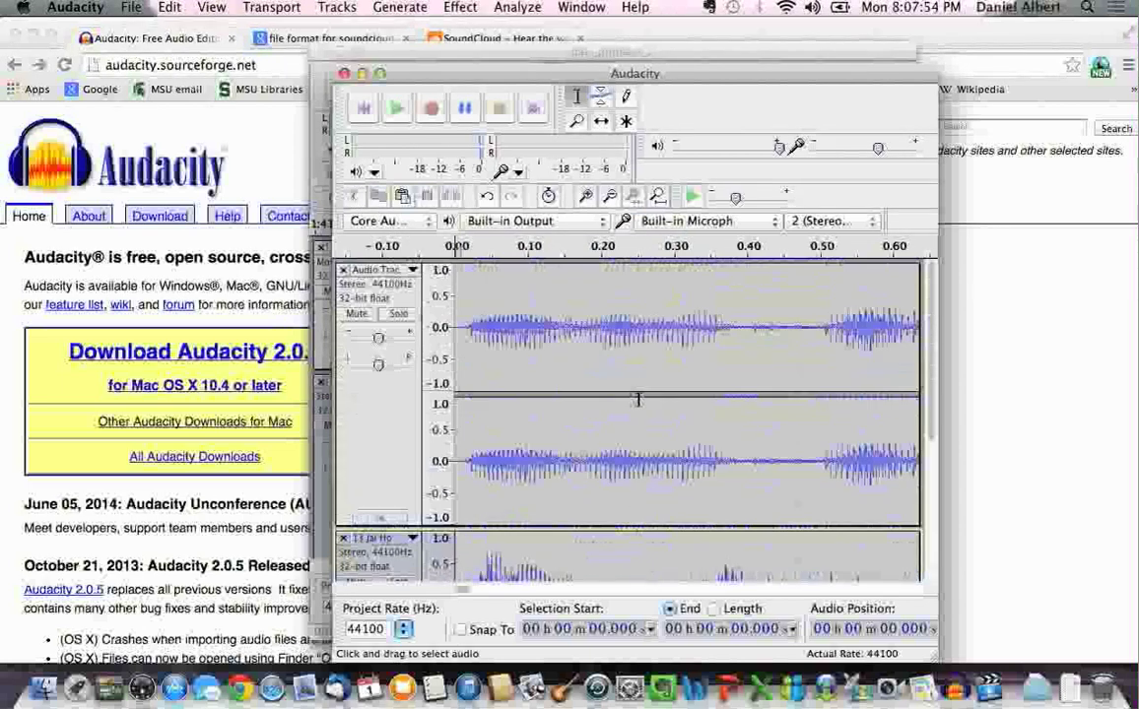
# Nudge the voice track slightly later with Time Shift and play back the alignment
pyautogui.click(601, 122)
pyautogui.moveTo(504, 295); pyautogui.dragTo(550, 298)
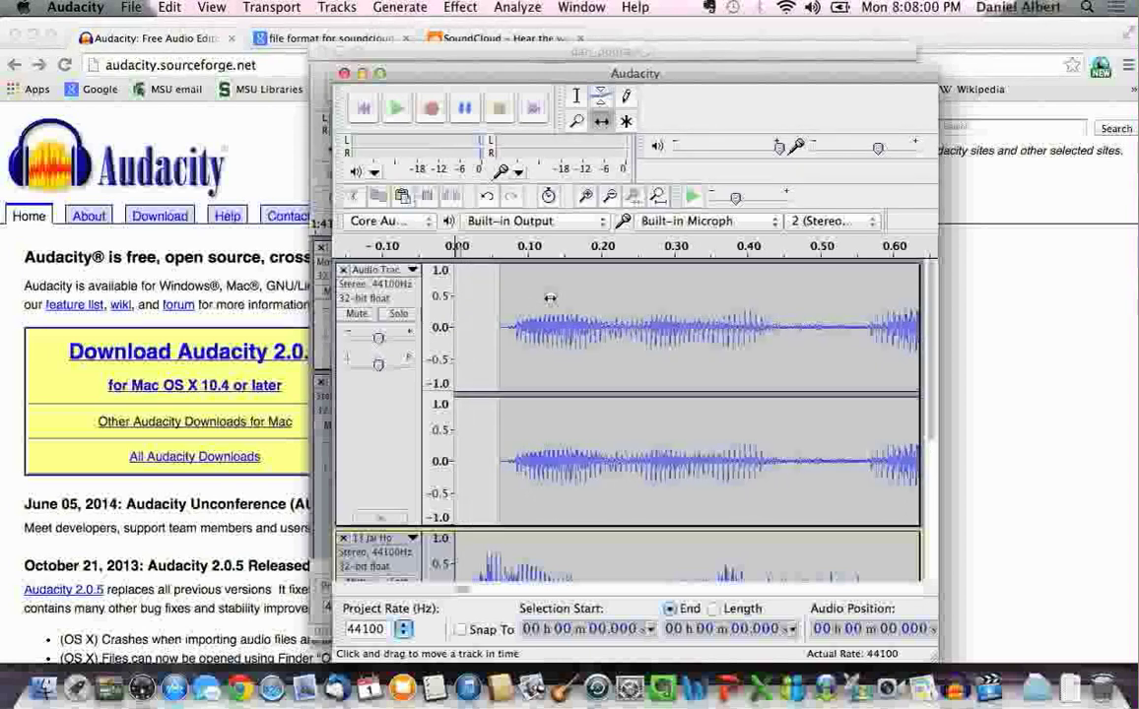
pyautogui.scroll(-3, 553, 387)
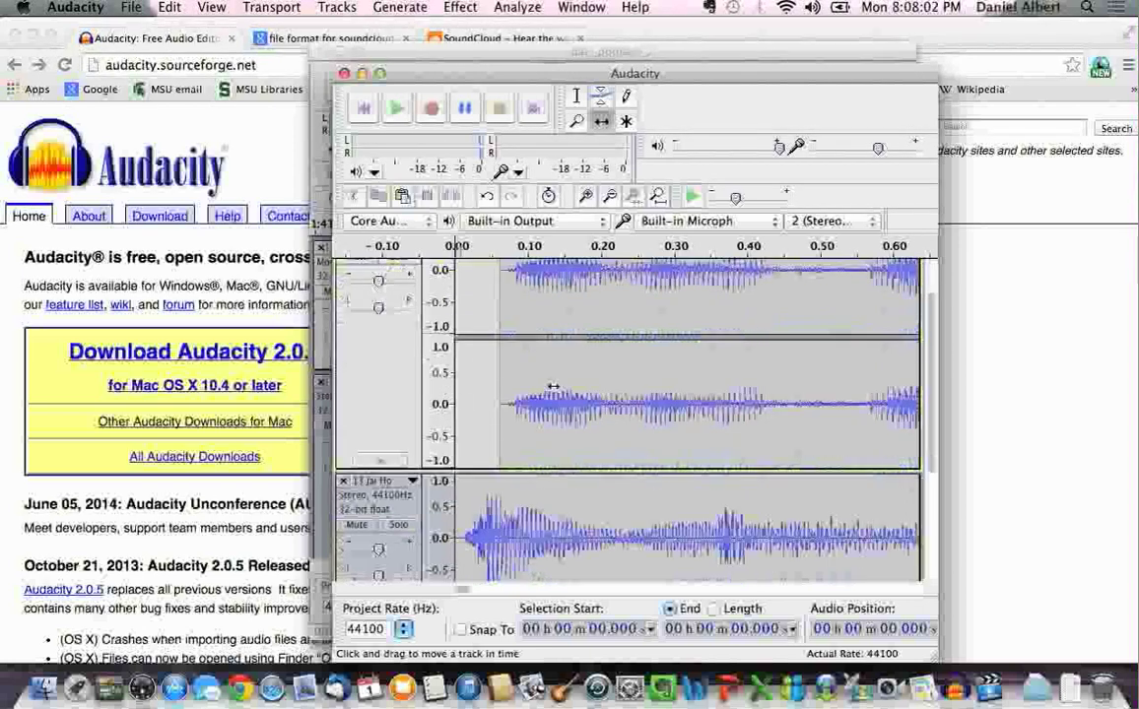
pyautogui.scroll(3, 553, 387)
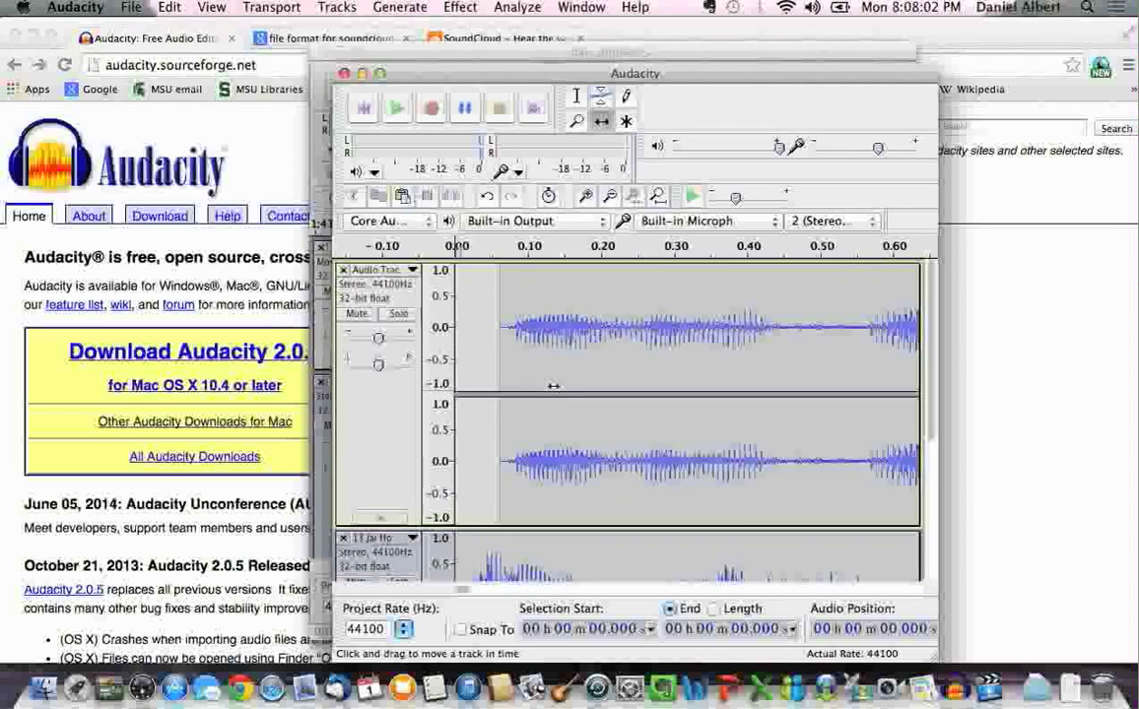
pyautogui.click(392, 112)
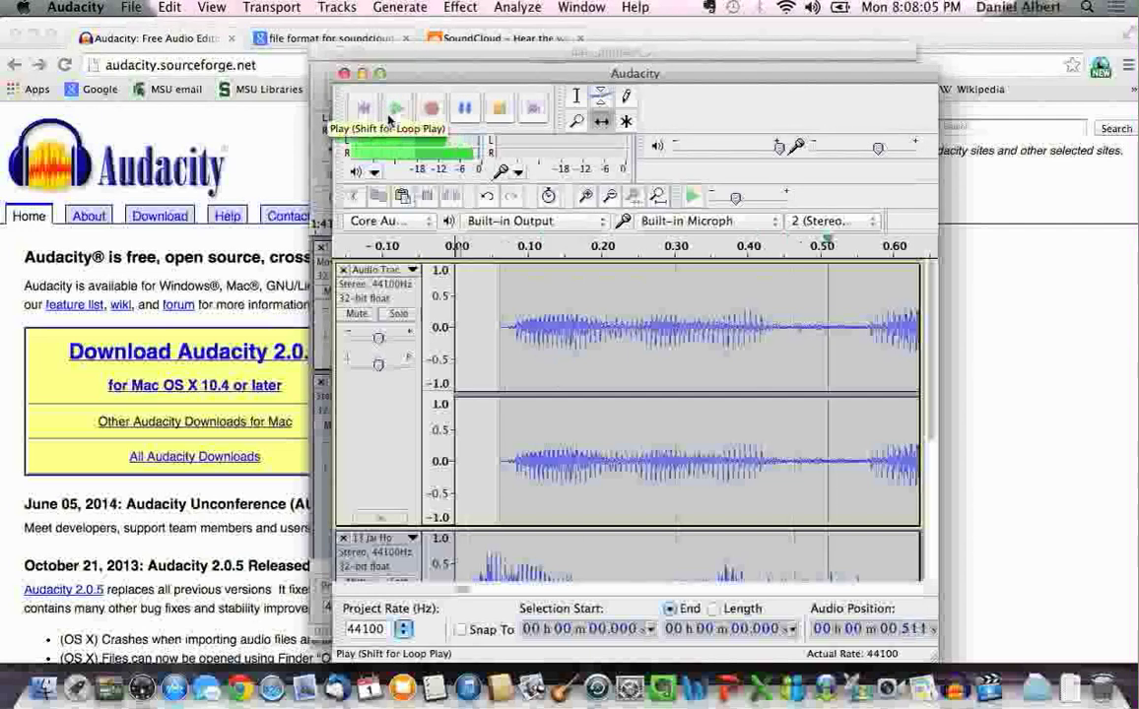
pyautogui.click(462, 109)
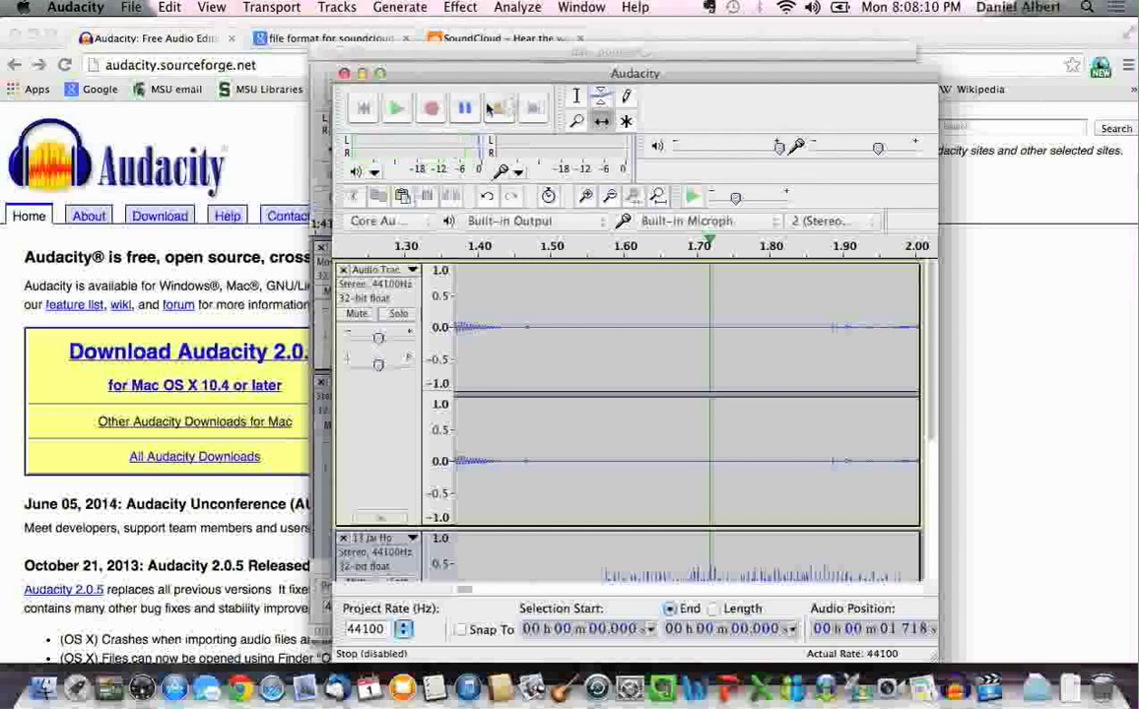
pyautogui.click(366, 111)
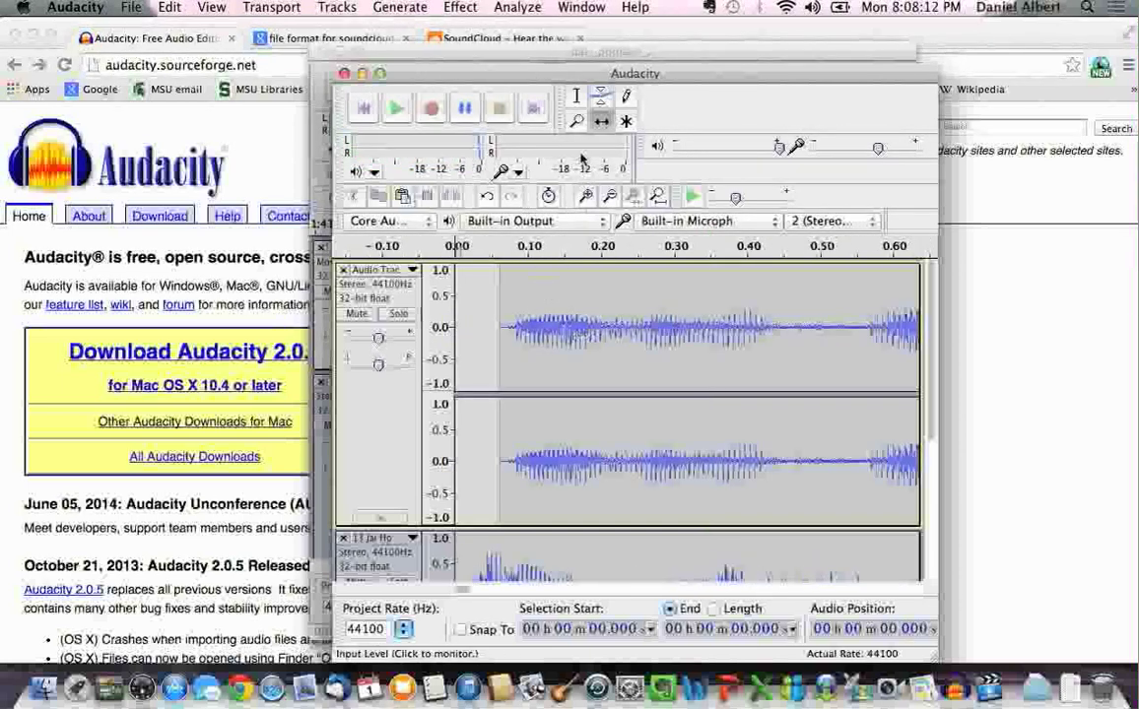
# Drag the voice clip to start at about 0.4 s, then play the voice-and-music mix
pyautogui.moveTo(553, 305); pyautogui.dragTo(754, 311)
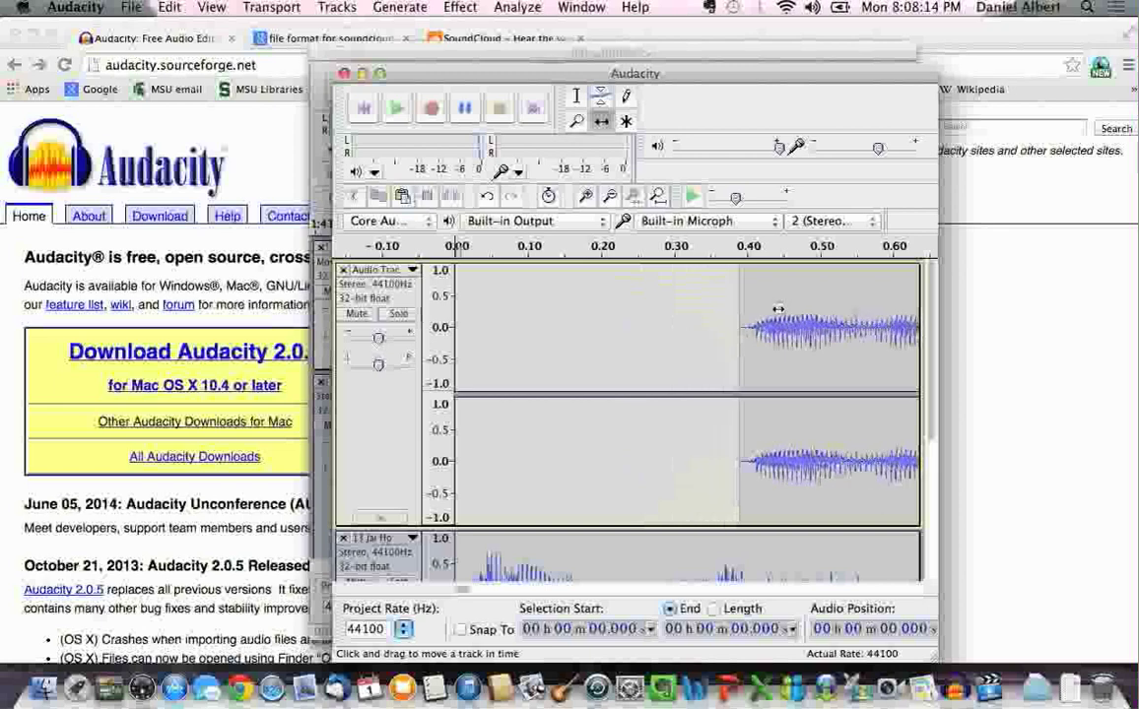
pyautogui.click(609, 197)
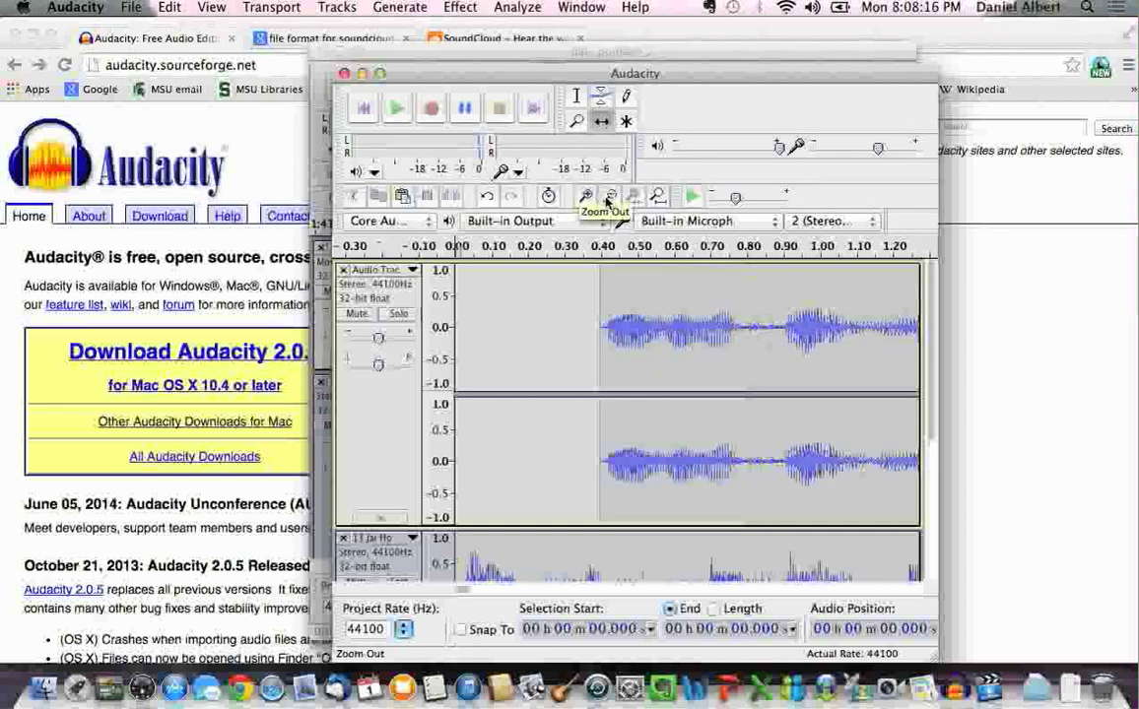
pyautogui.click(586, 197)
pyautogui.click(586, 197)
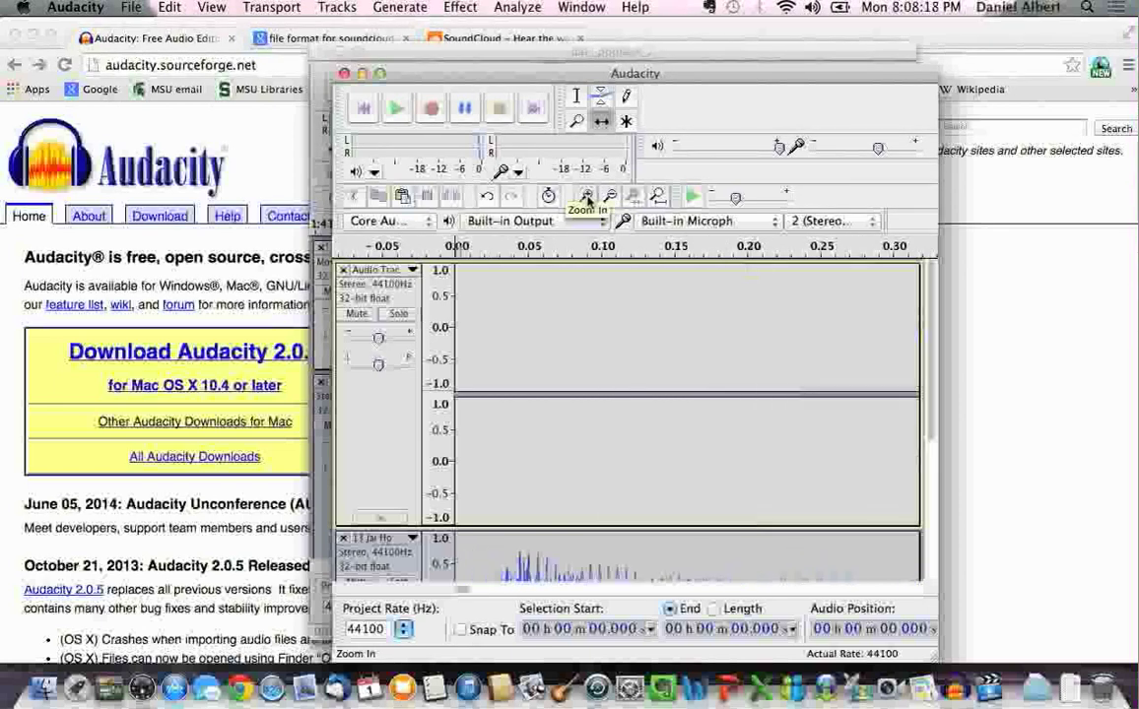
pyautogui.click(608, 197)
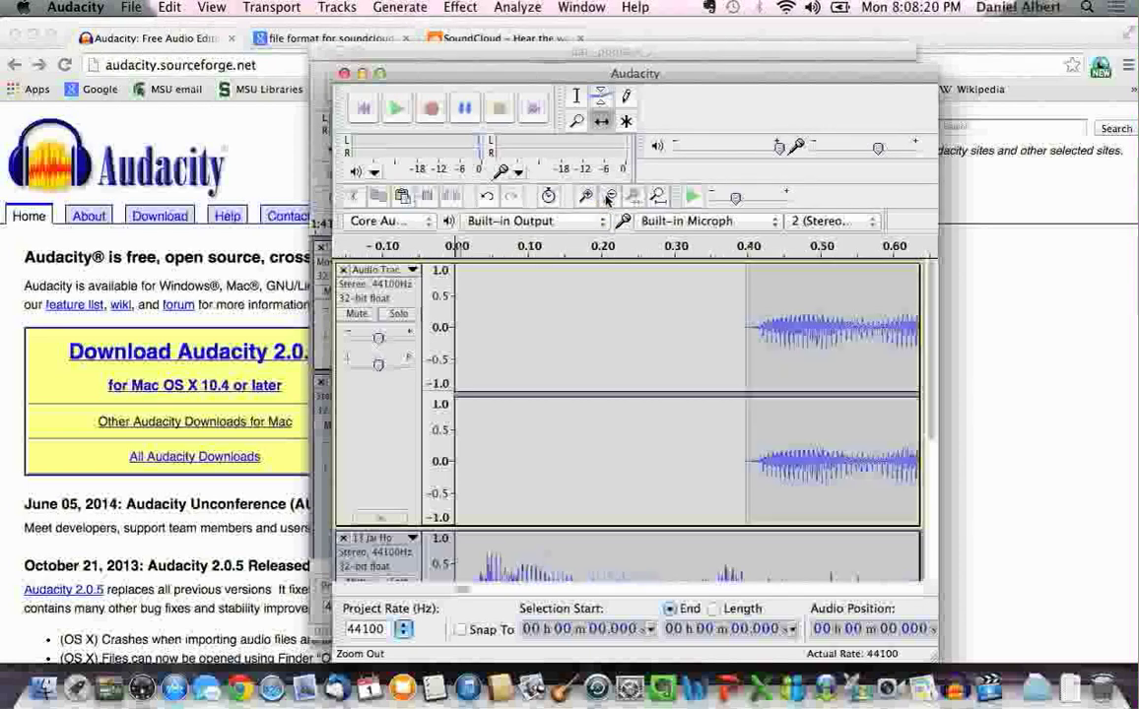
pyautogui.click(608, 197)
pyautogui.click(608, 197)
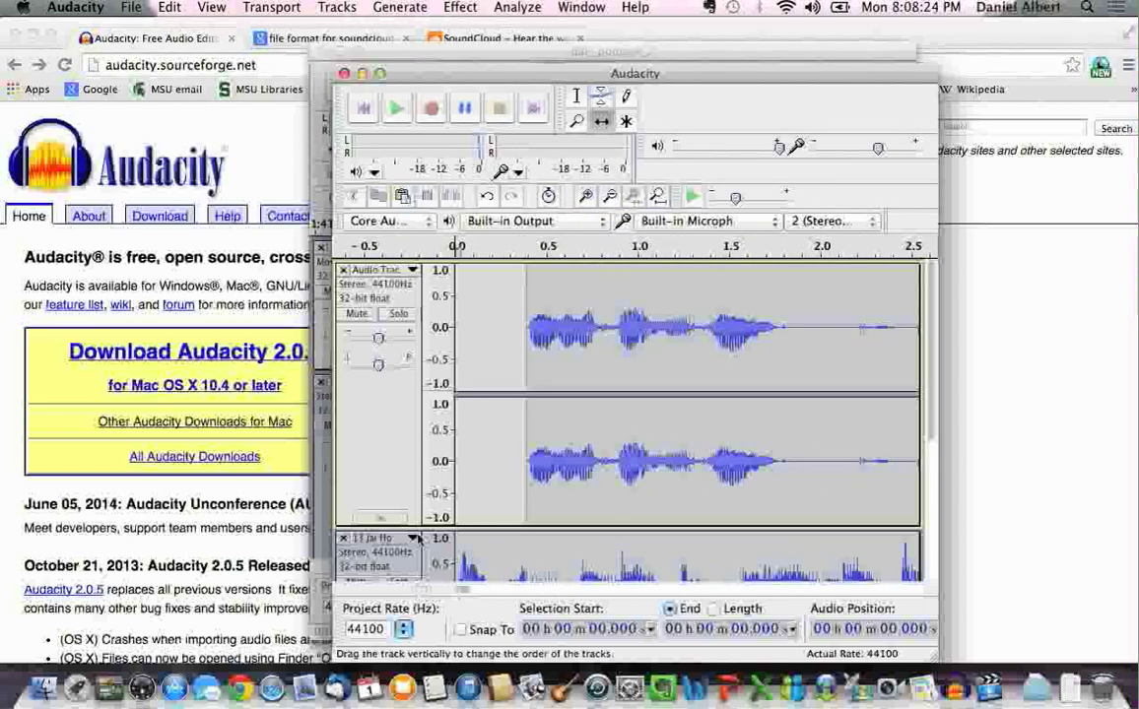
pyautogui.click(397, 110)
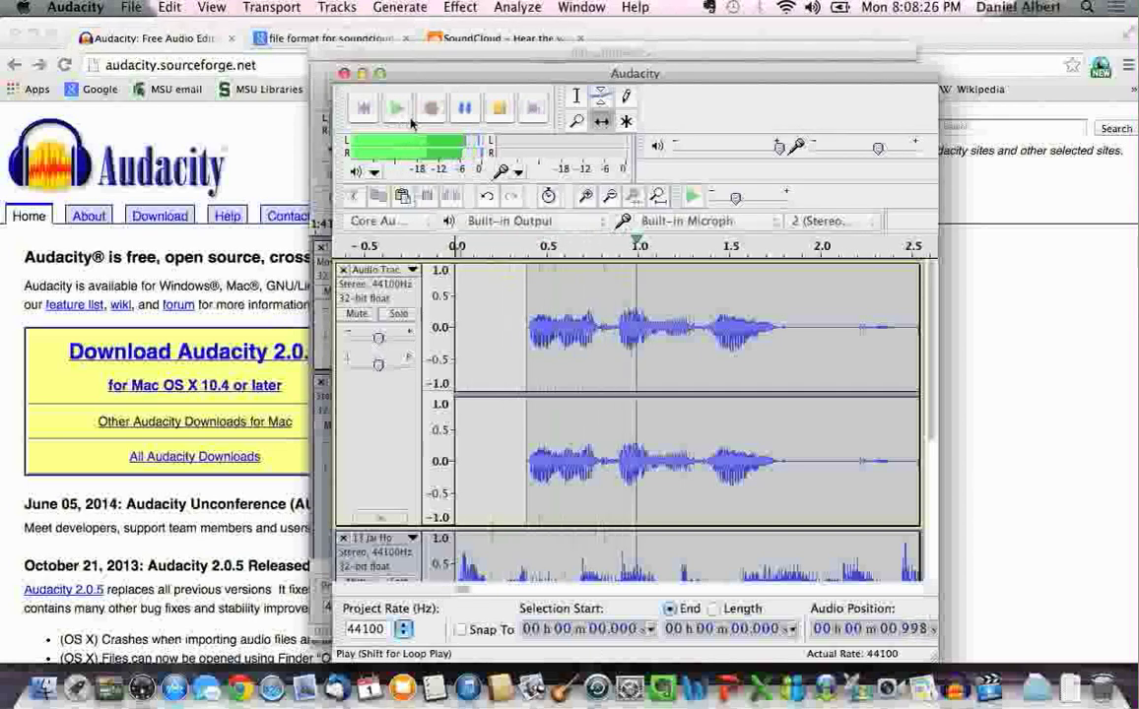
pyautogui.click(466, 118)
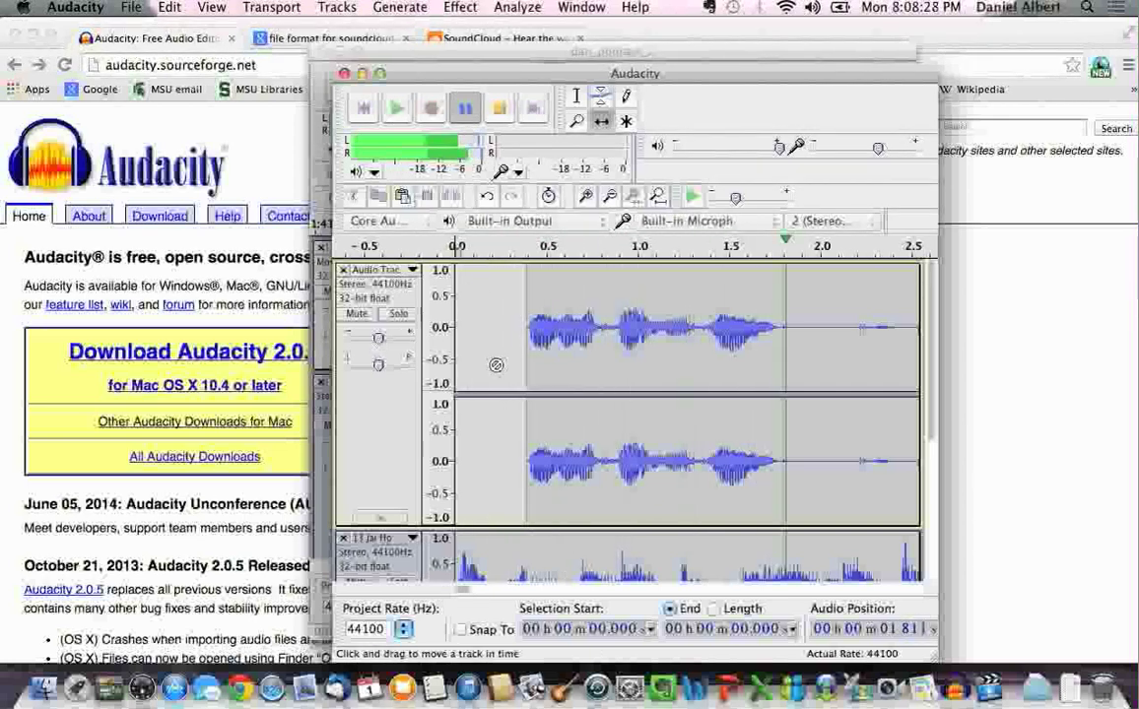
pyautogui.scroll(-3, 497, 366)
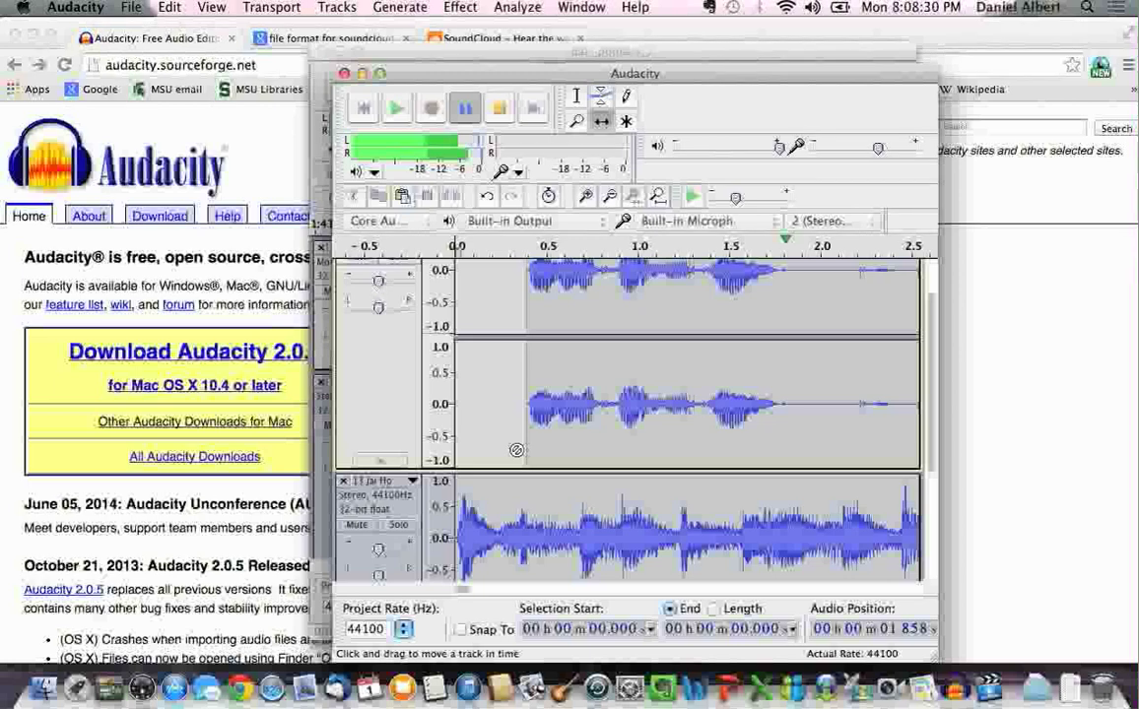
pyautogui.moveTo(379, 551); pyautogui.dragTo(370, 553)
pyautogui.scroll(2, 508, 377)
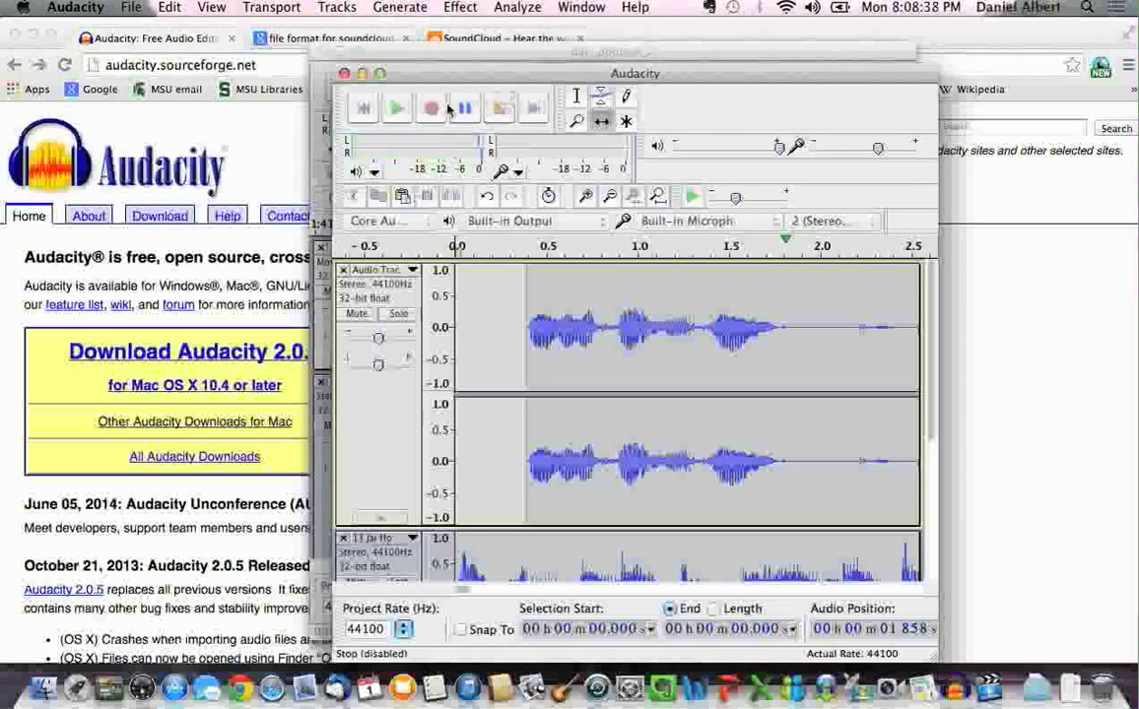
pyautogui.click(365, 110)
pyautogui.click(398, 111)
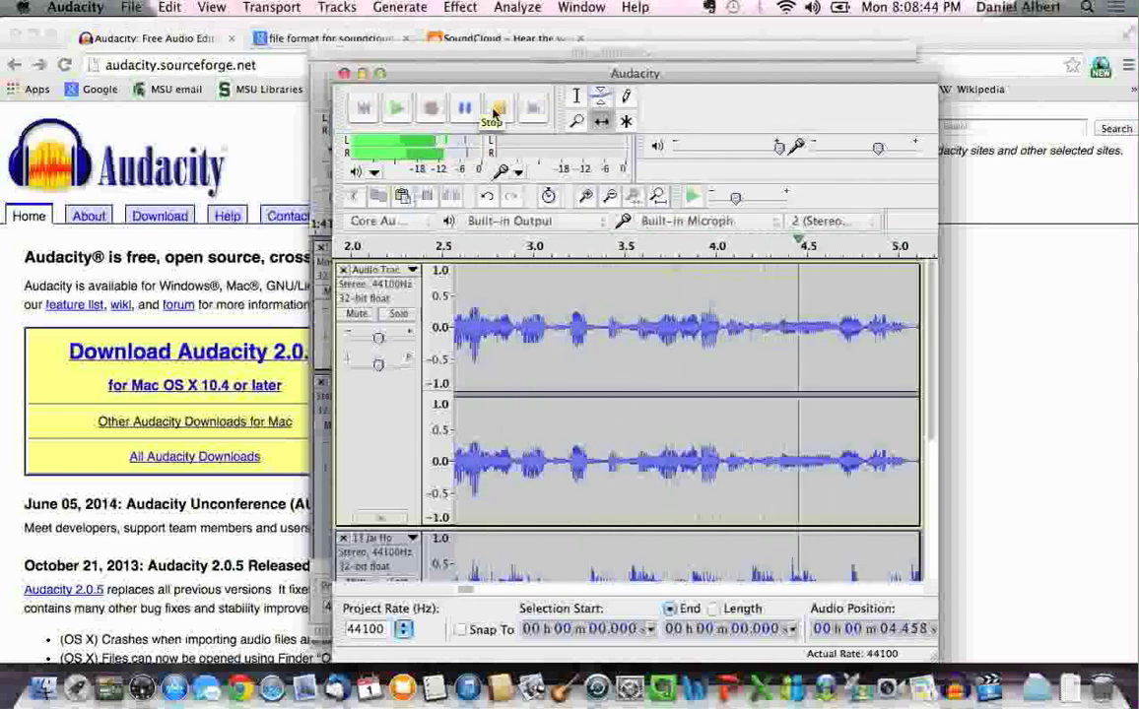
pyautogui.click(497, 115)
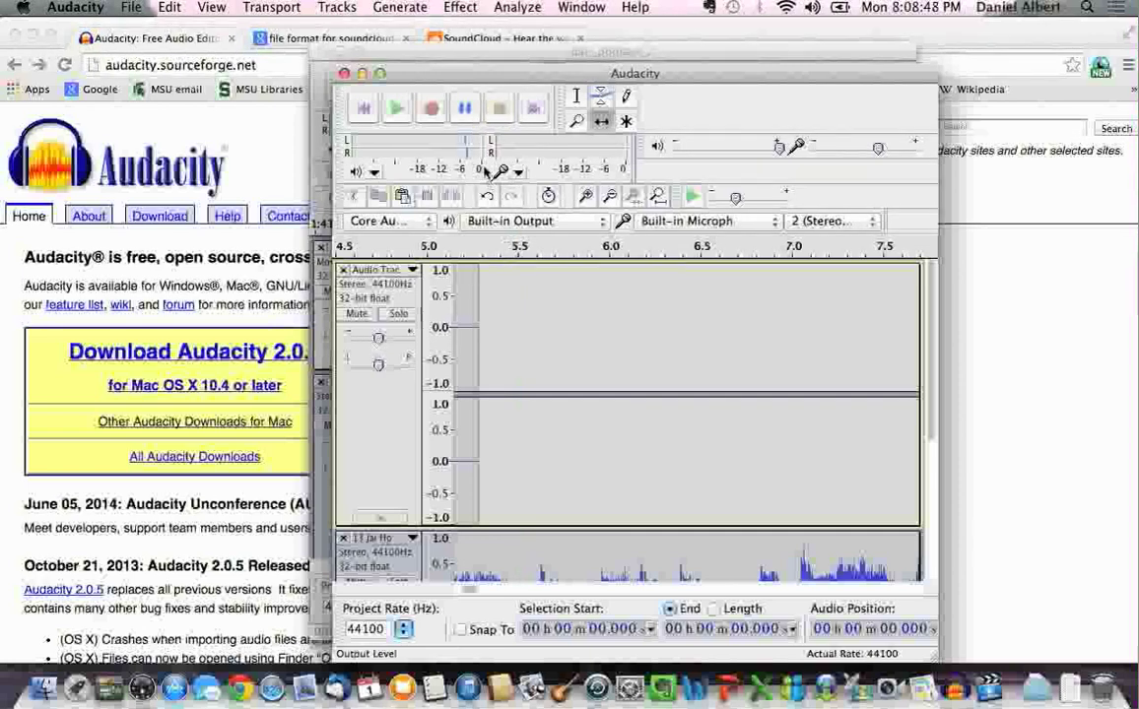
pyautogui.click(364, 109)
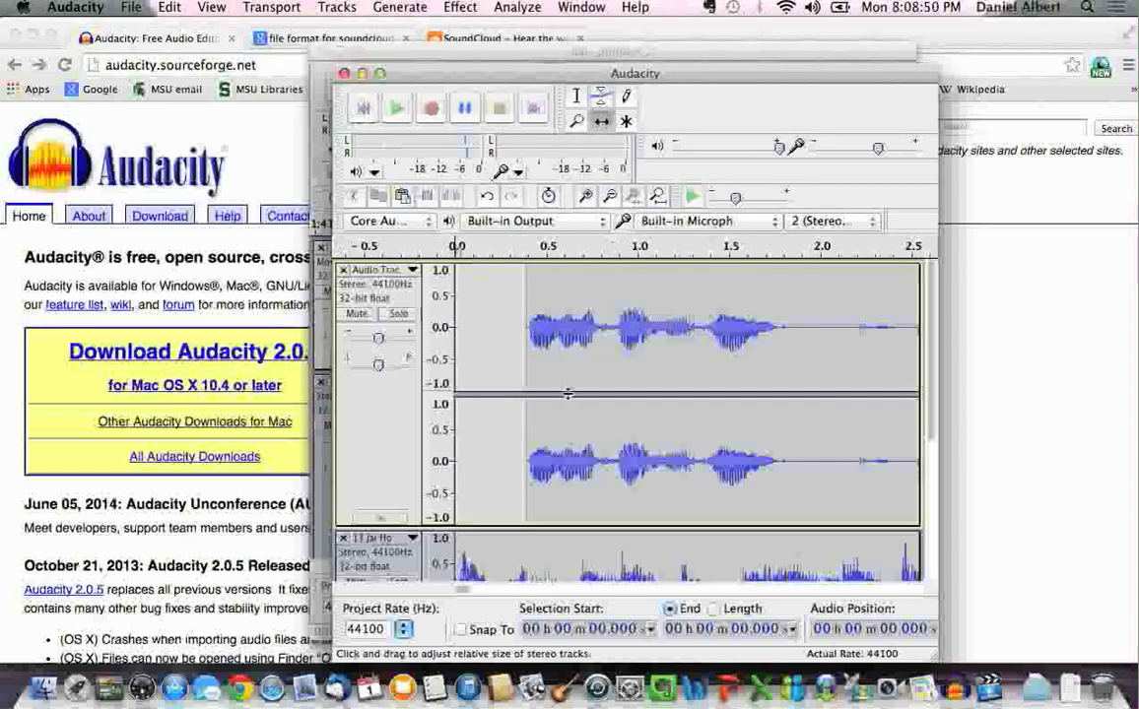
pyautogui.scroll(-3, 567, 394)
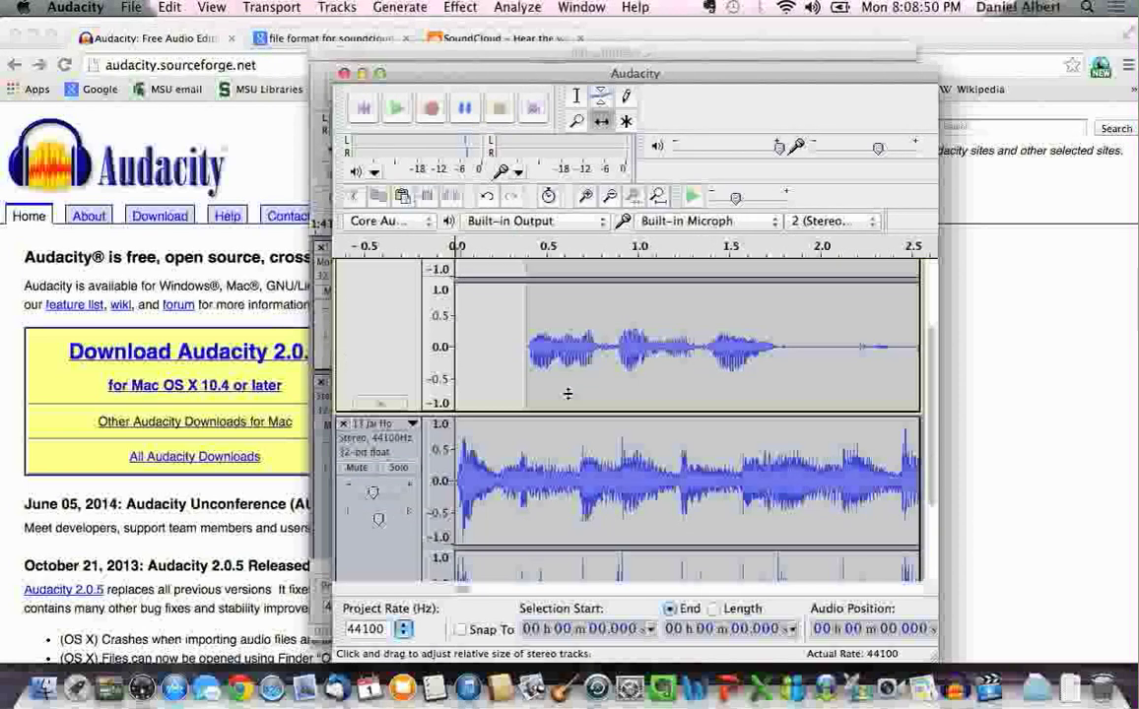
# Switch to the Envelope Tool and play the mix to listen
pyautogui.click(600, 99)
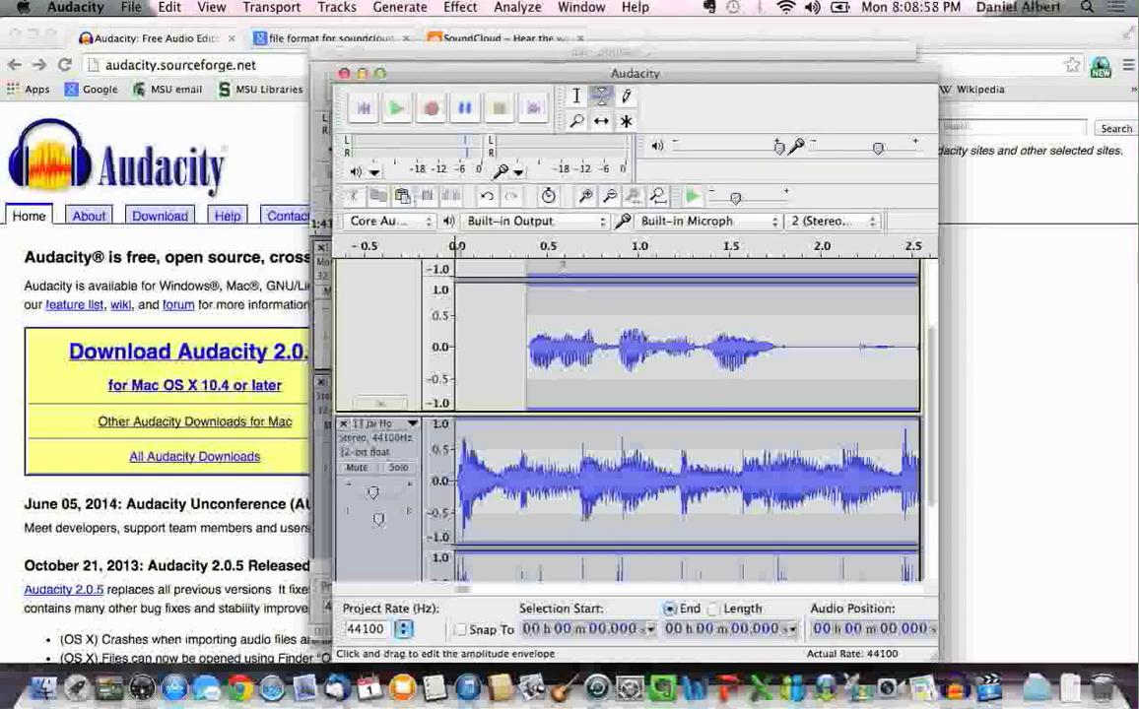
pyautogui.click(399, 111)
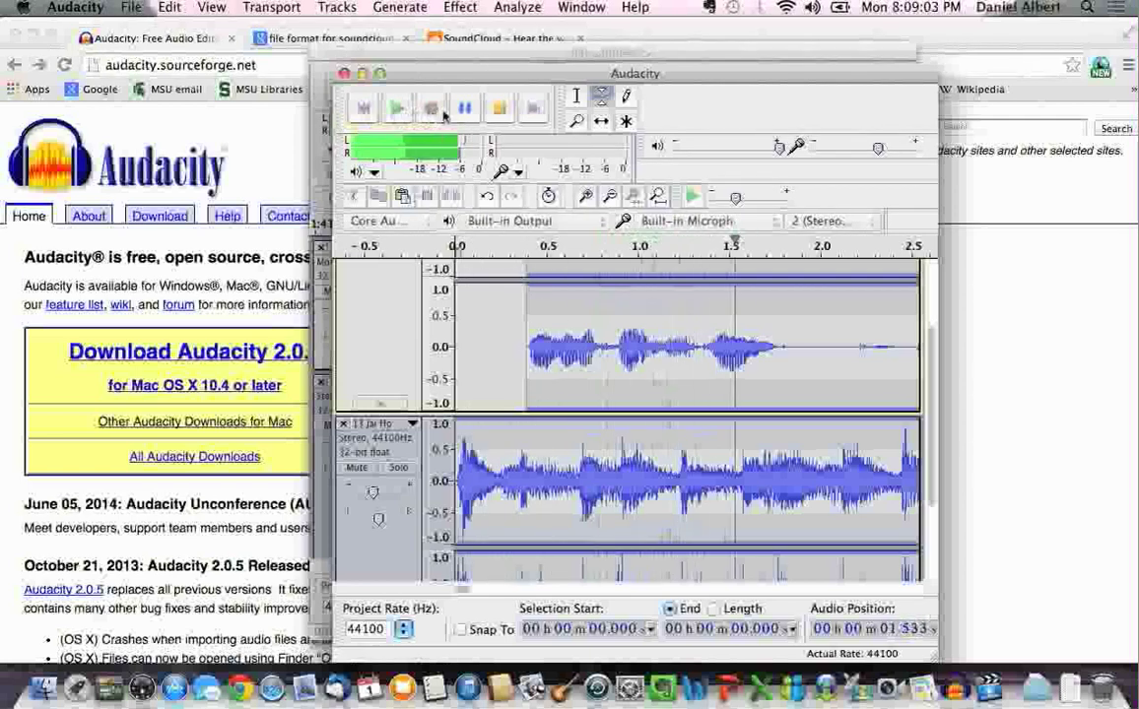
pyautogui.click(499, 109)
# Add envelope points fading the Jai Ho music down from about 1.8 to 2.6 seconds
pyautogui.scroll(3, 613, 323)
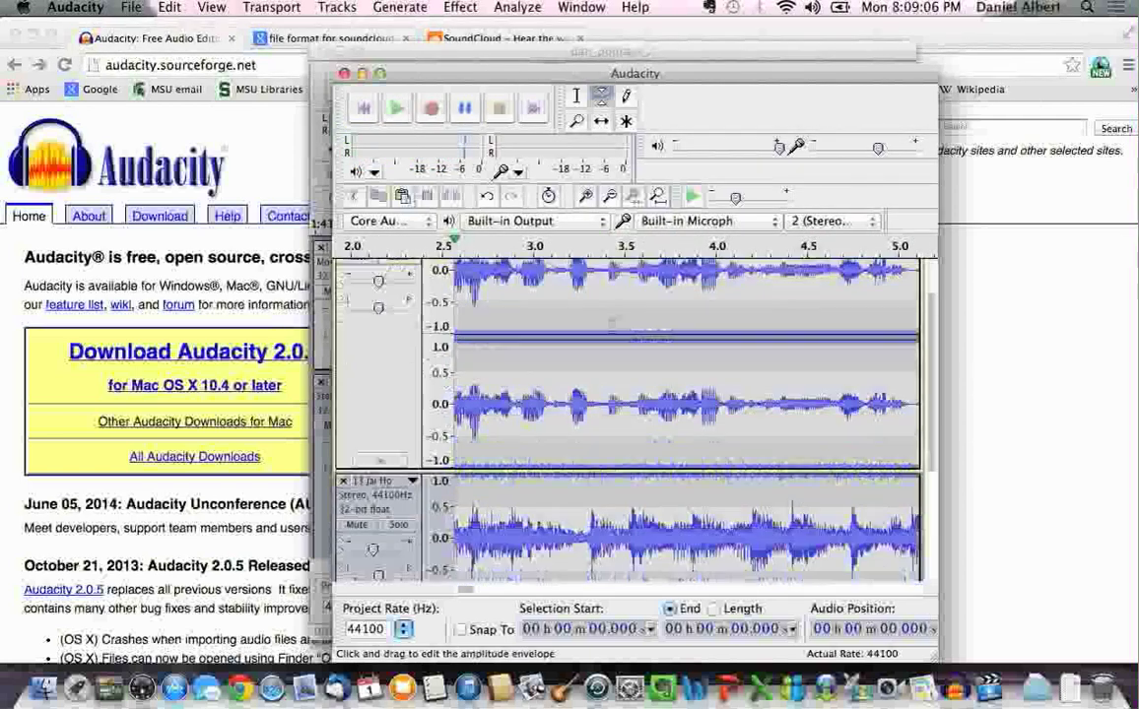
pyautogui.moveTo(468, 590); pyautogui.dragTo(453, 591)
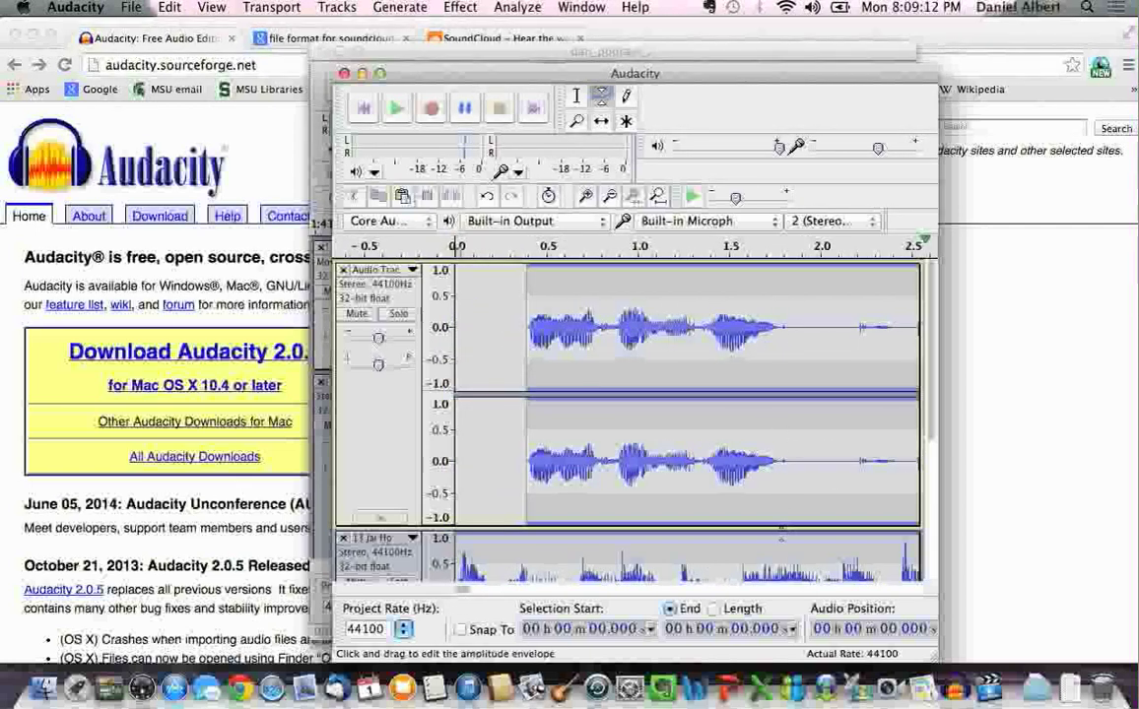
pyautogui.moveTo(781, 534); pyautogui.dragTo(783, 539)
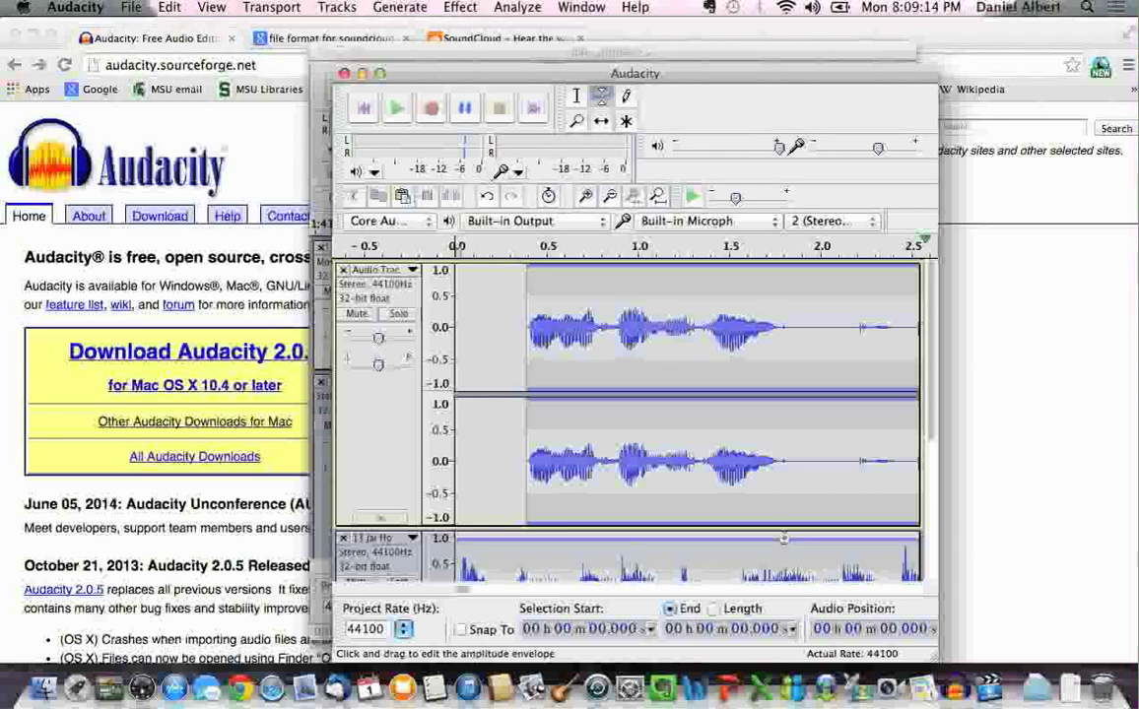
pyautogui.scroll(-5, 905, 414)
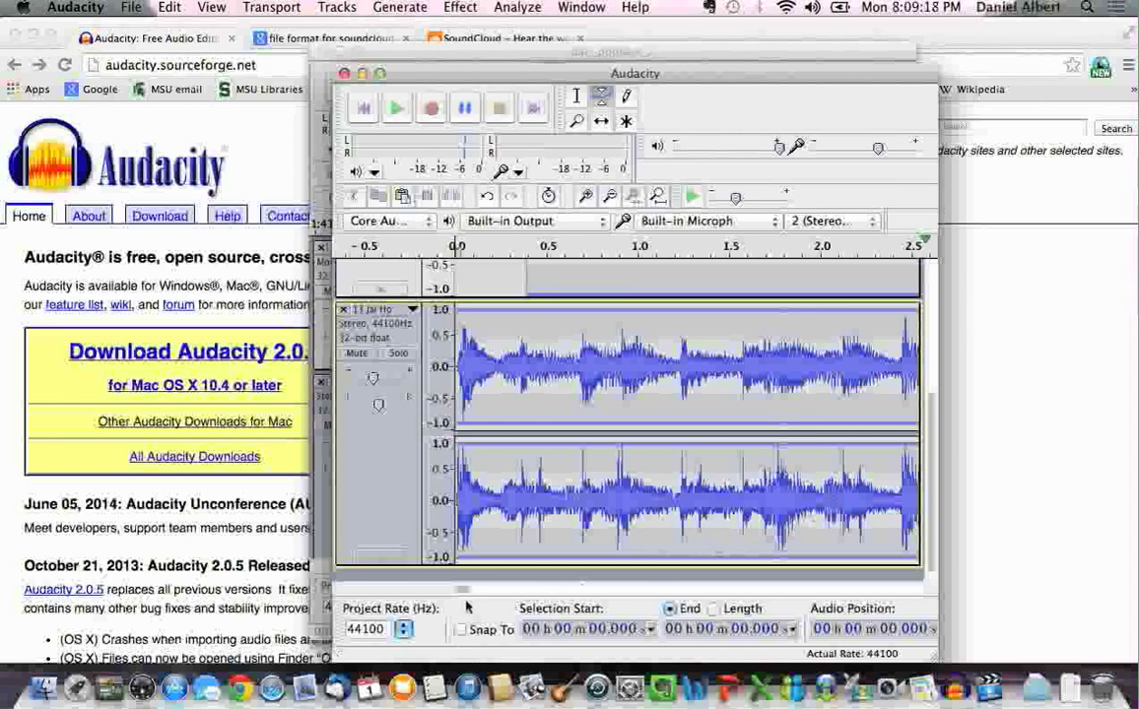
pyautogui.moveTo(463, 589); pyautogui.dragTo(462, 590)
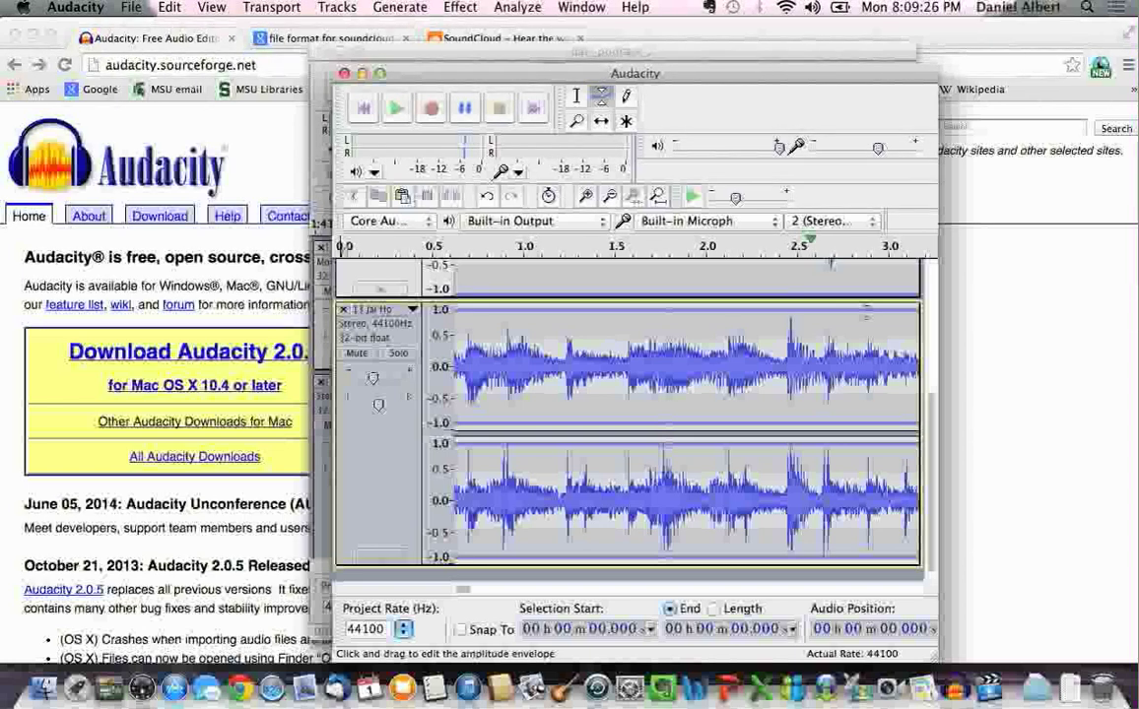
pyautogui.moveTo(867, 313); pyautogui.dragTo(883, 349)
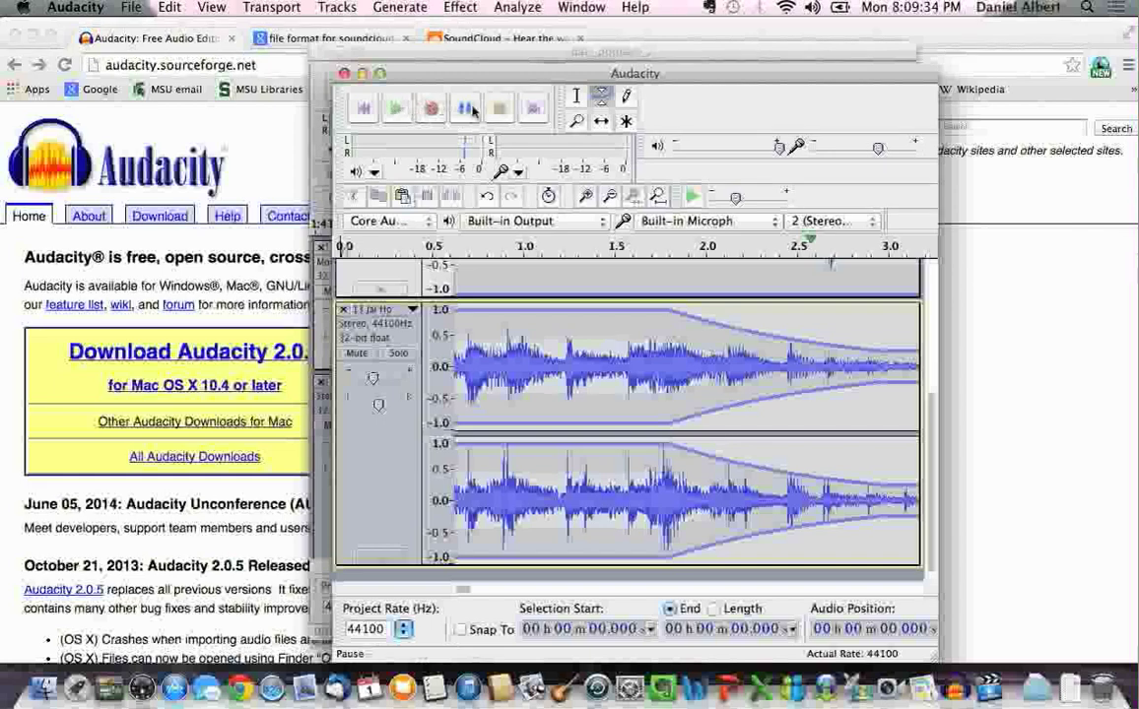
# Play the mix from the start to hear the current music fade
pyautogui.click(362, 110)
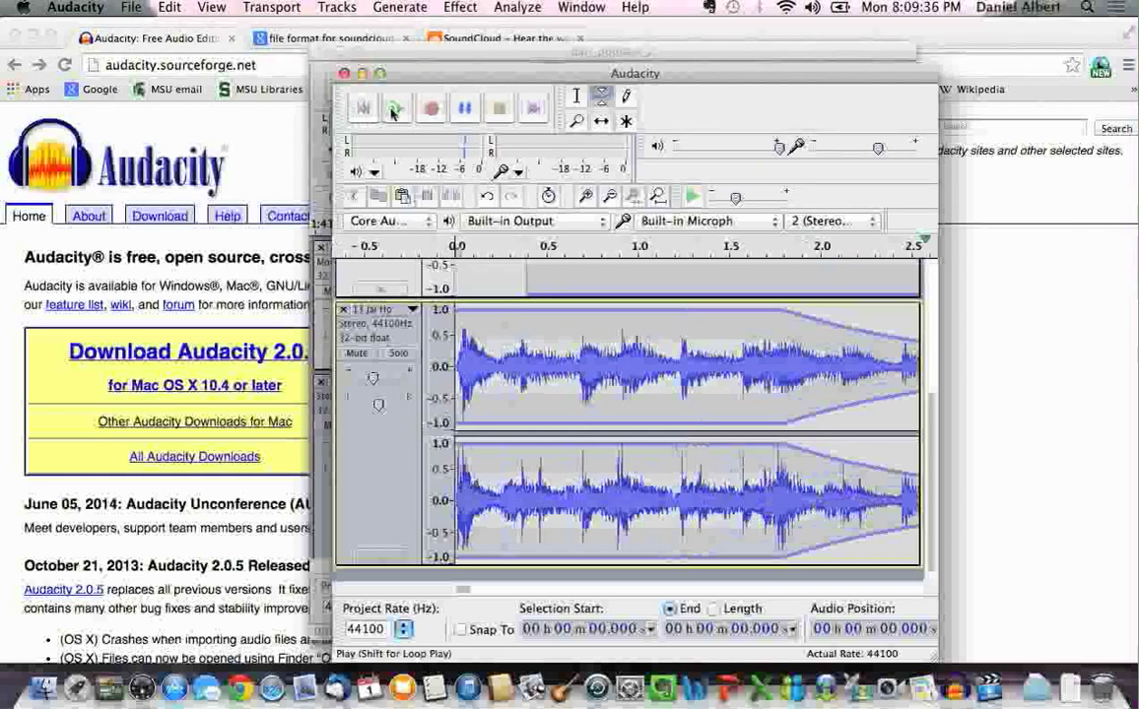
pyautogui.click(392, 110)
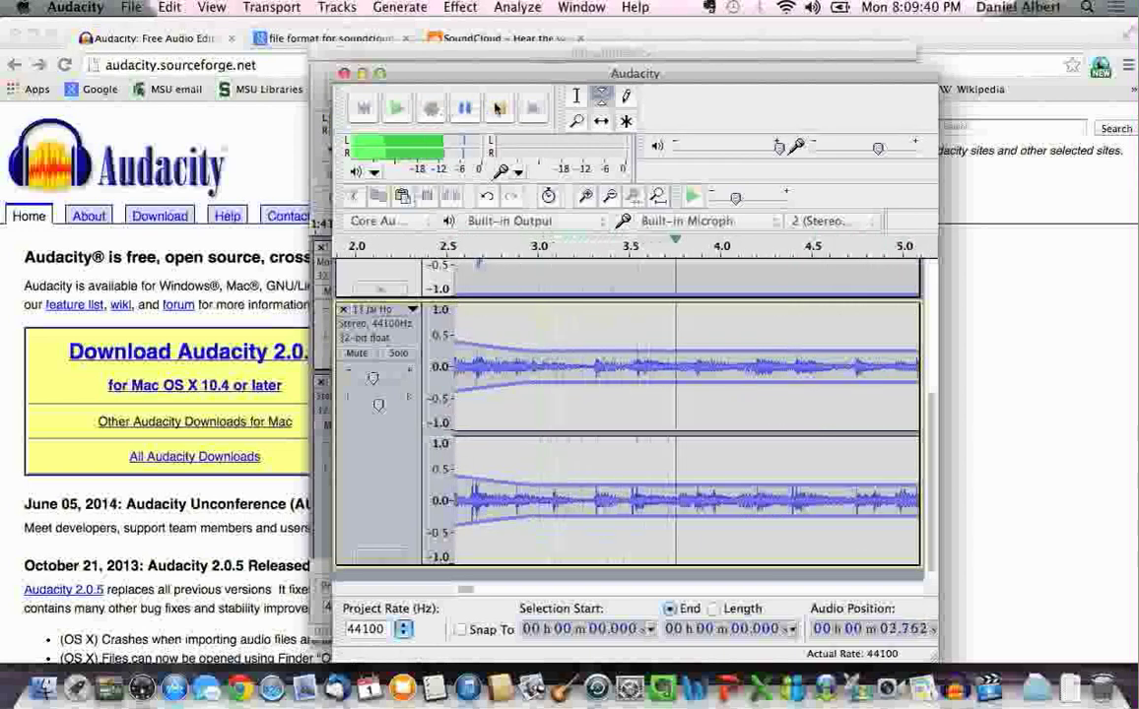
pyautogui.click(499, 108)
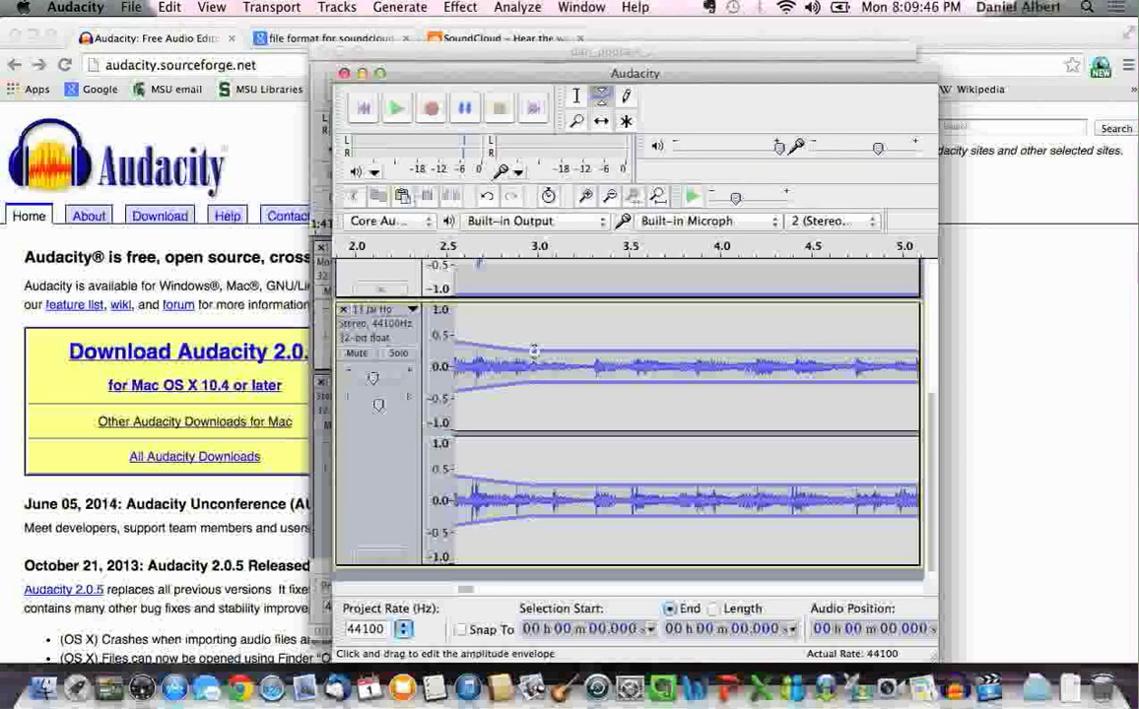
# Pull the music envelope point near 2.9 s down to 0.0, then replay to check
pyautogui.moveTo(532, 352); pyautogui.dragTo(533, 364)
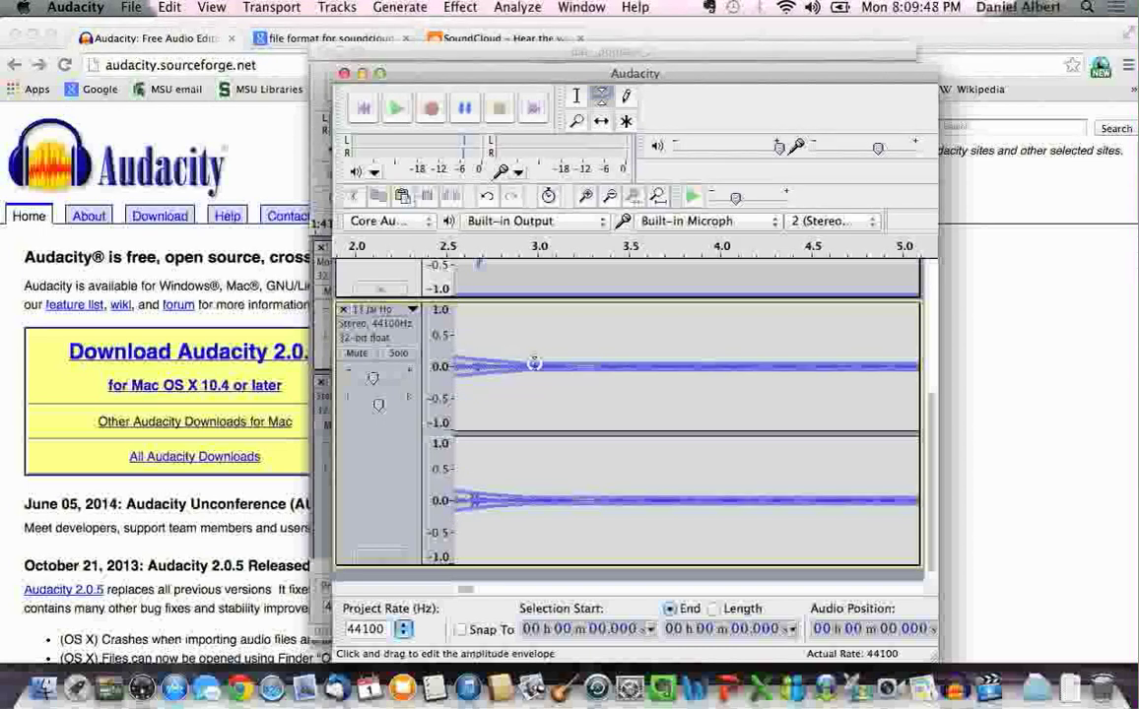
pyautogui.scroll(3, 533, 363)
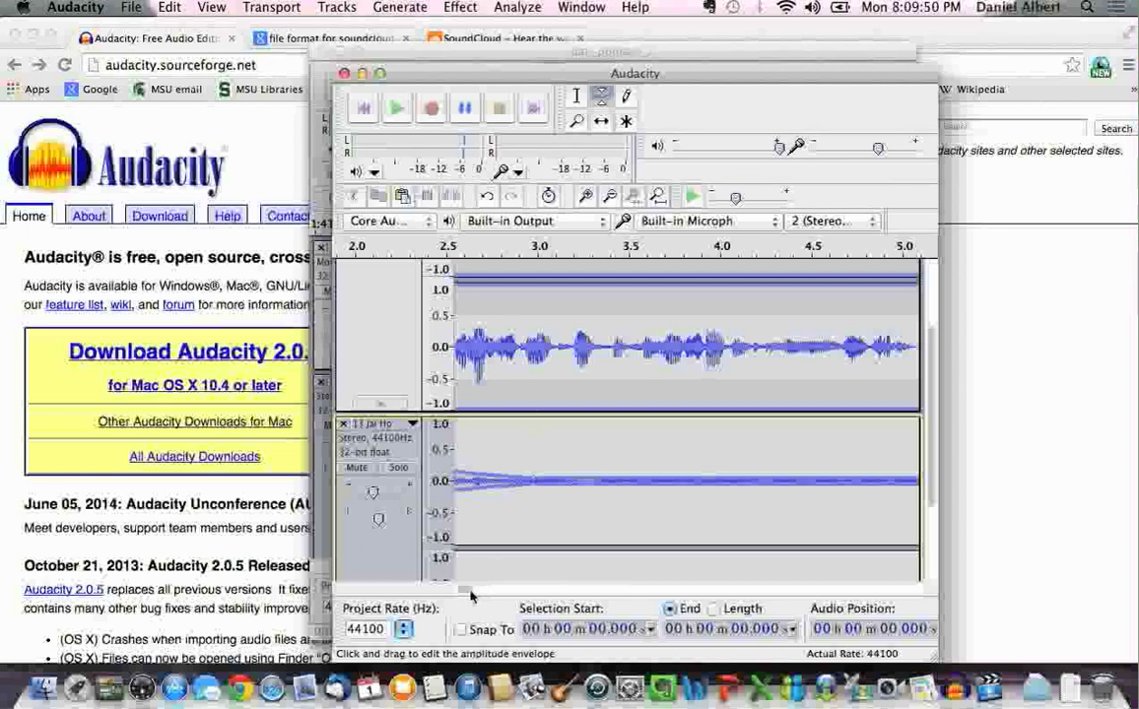
pyautogui.moveTo(467, 591)
pyautogui.mouseDown()
pyautogui.moveTo(427, 591)
pyautogui.moveTo(468, 591)
pyautogui.mouseUp()
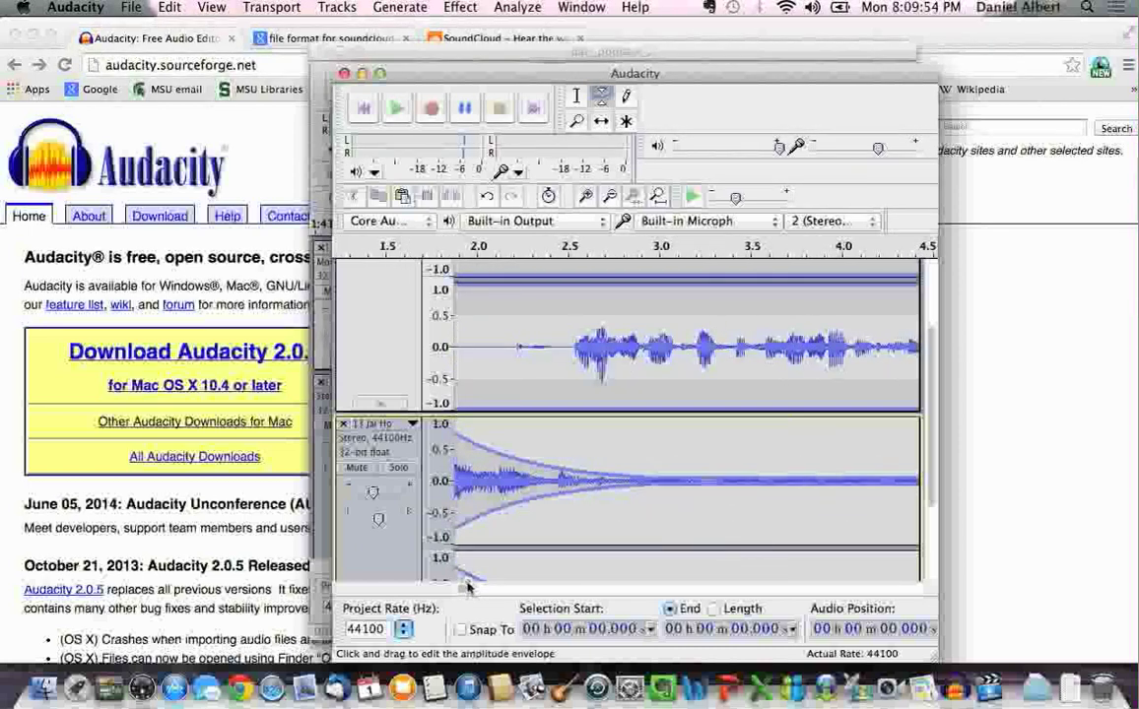
pyautogui.click(362, 109)
pyautogui.click(392, 108)
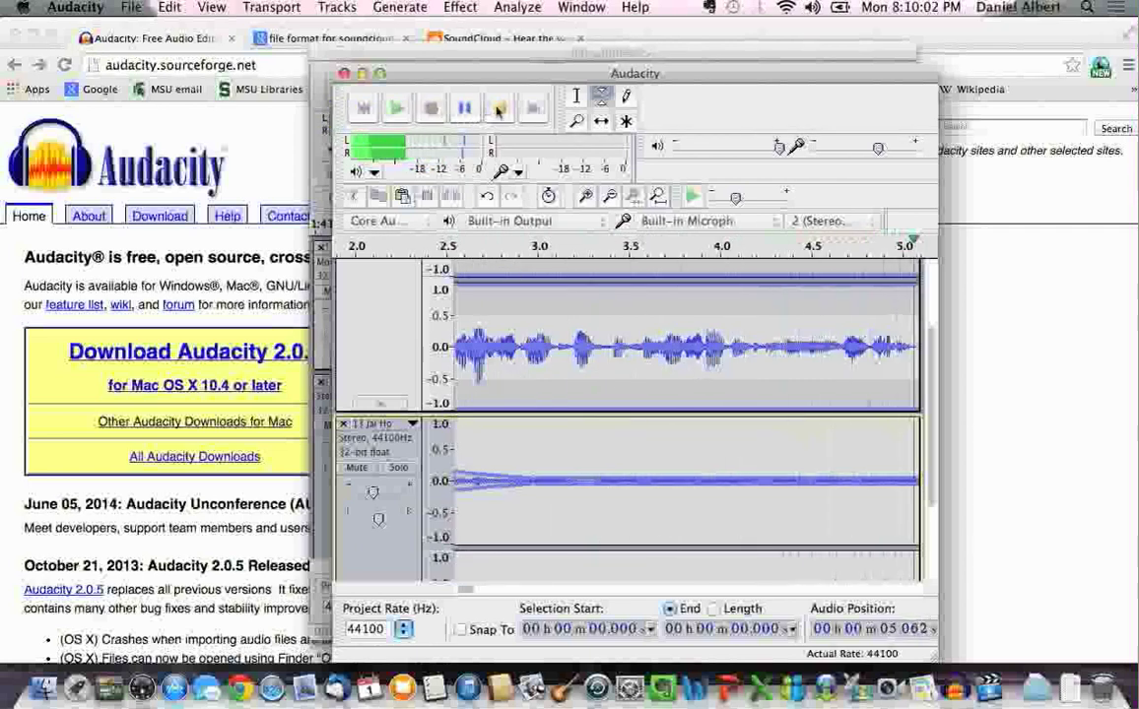
pyautogui.click(498, 110)
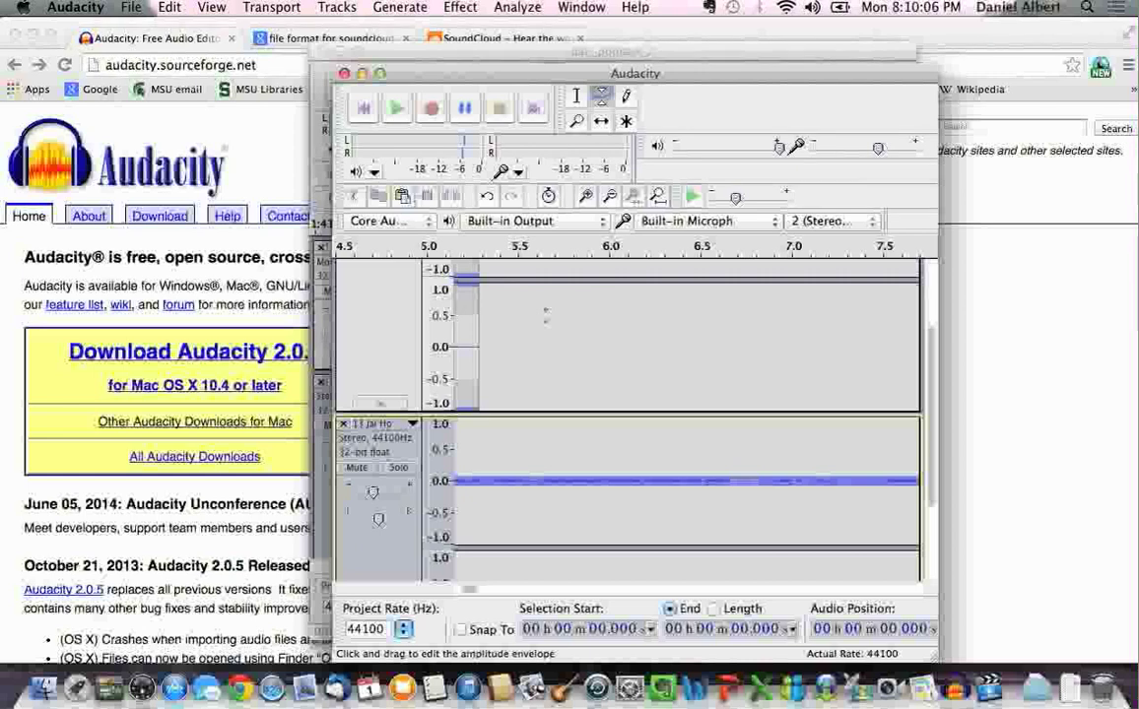
# Cut the Jai Ho music from 5.365 s to 18.693 s, then return the view to the start
pyautogui.click(577, 94)
pyautogui.moveTo(495, 480); pyautogui.dragTo(941, 467)
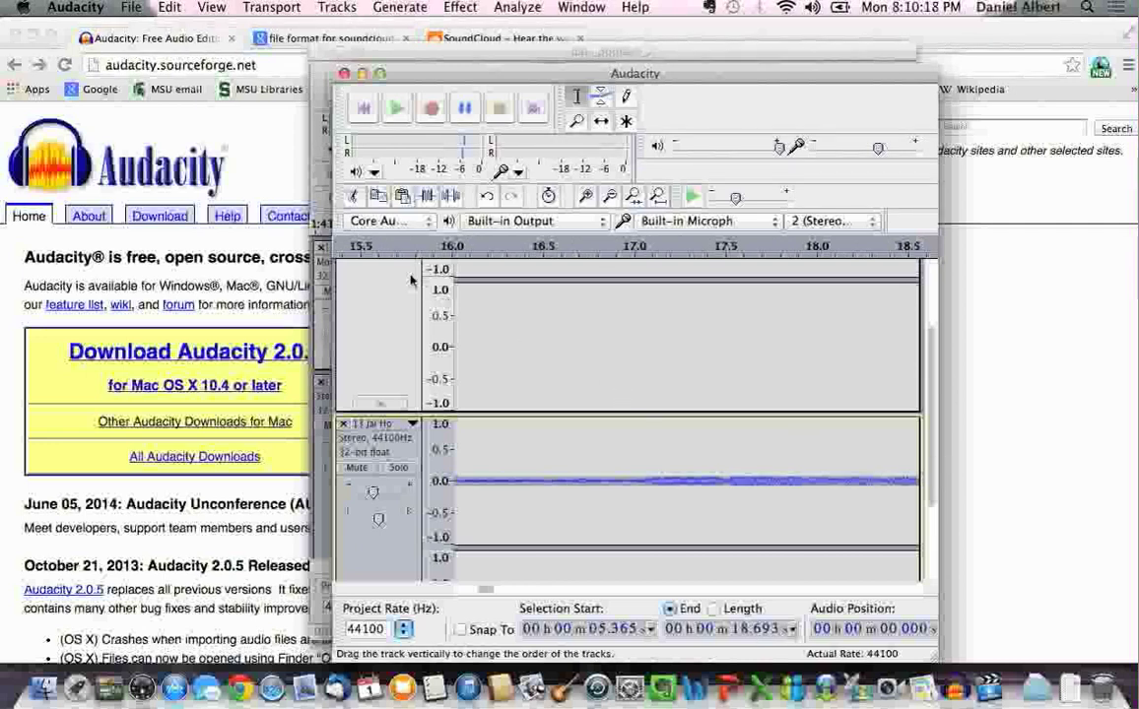
pyautogui.click(353, 196)
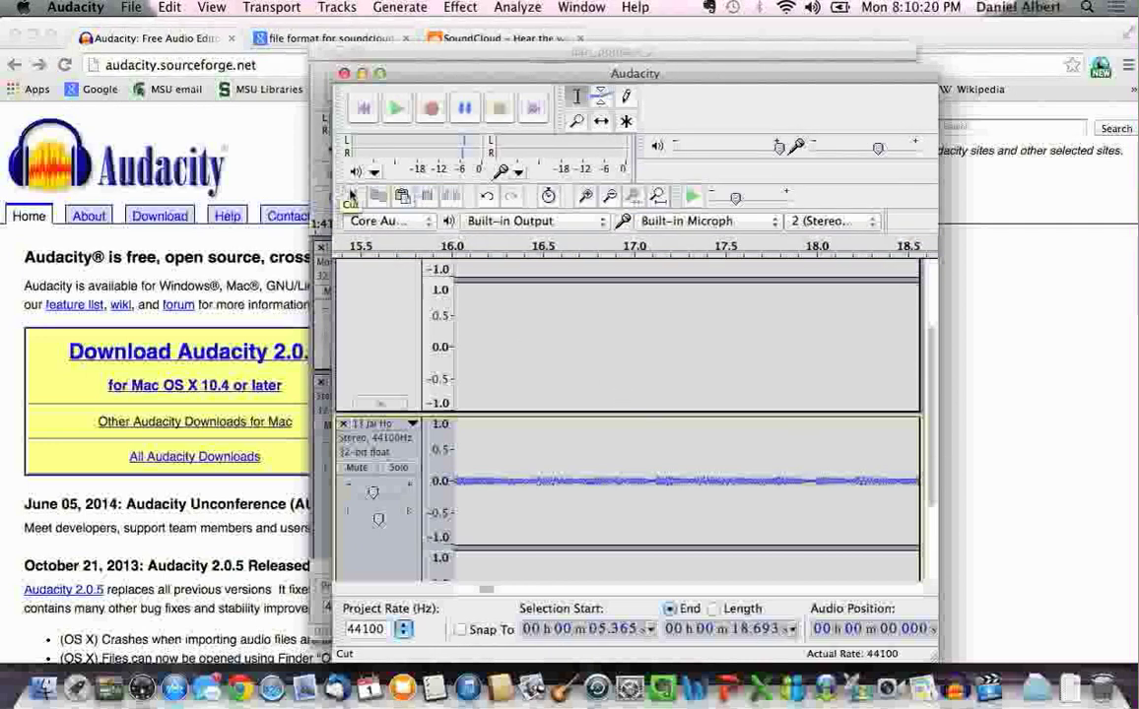
pyautogui.scroll(3, 614, 422)
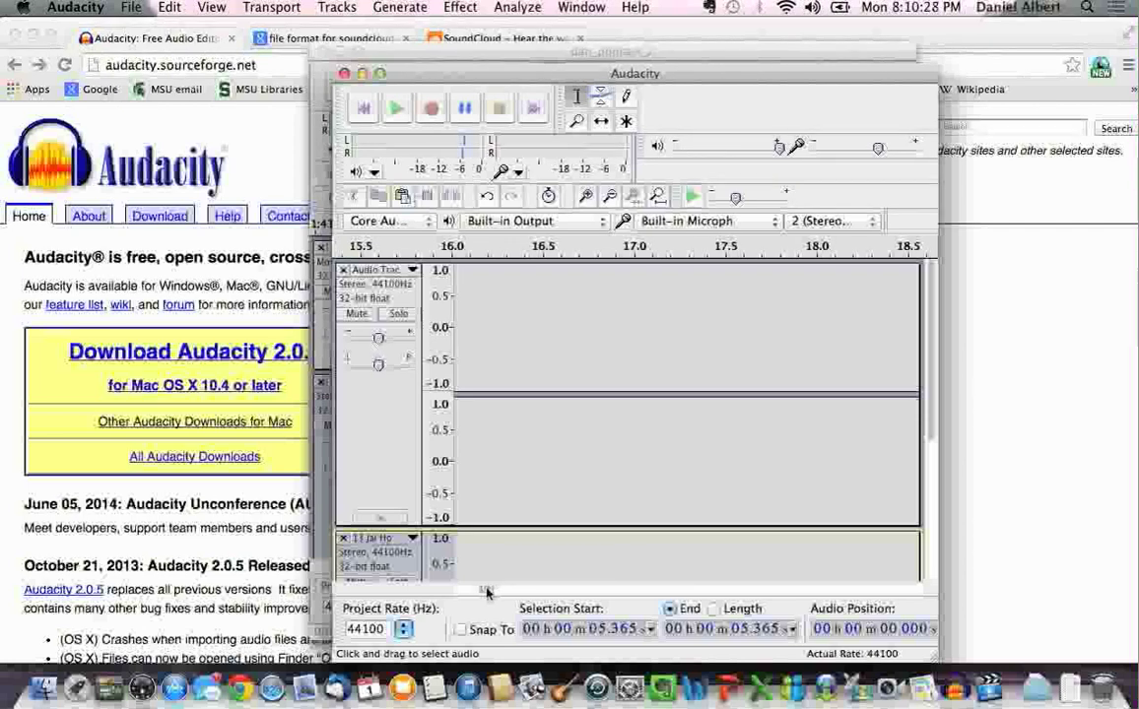
pyautogui.moveTo(485, 591); pyautogui.dragTo(456, 591)
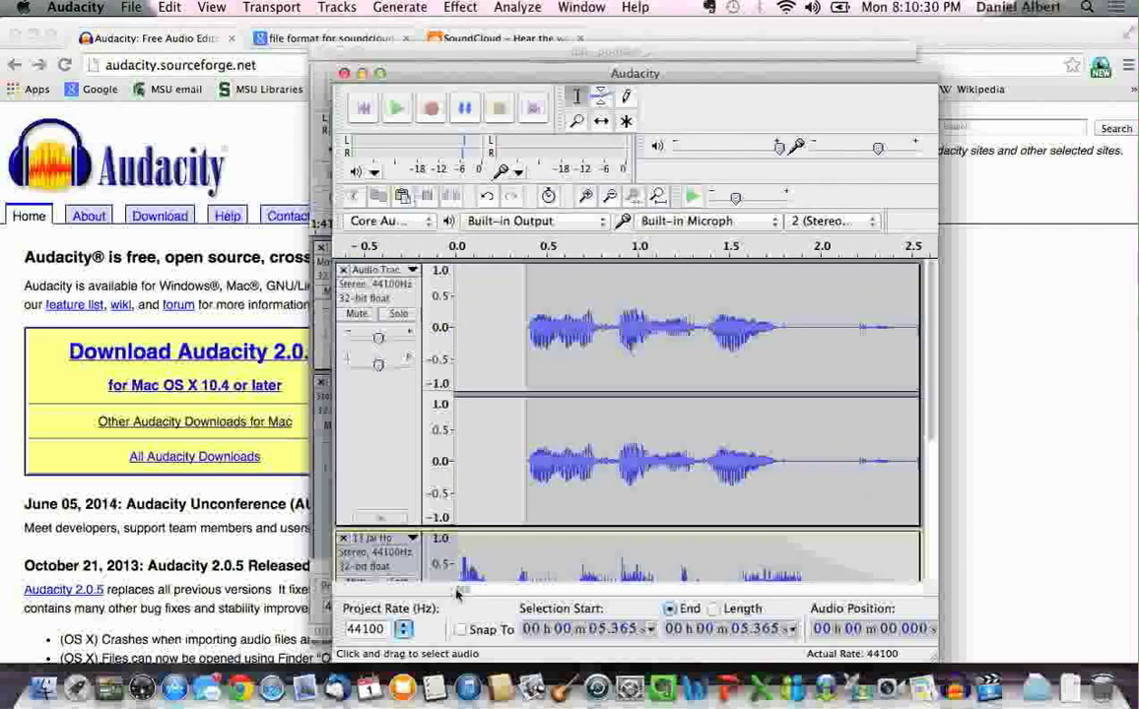